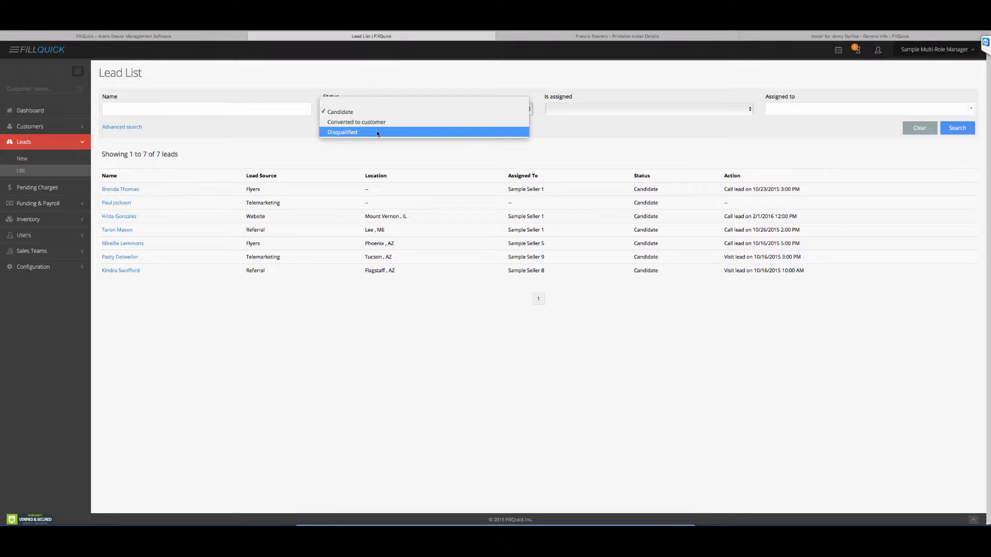
Step: Set the lead list's status filter to Disqualified and look through the assignment filters and the advanced search options
{"action": "left_click", "coordinate": [378, 134]}
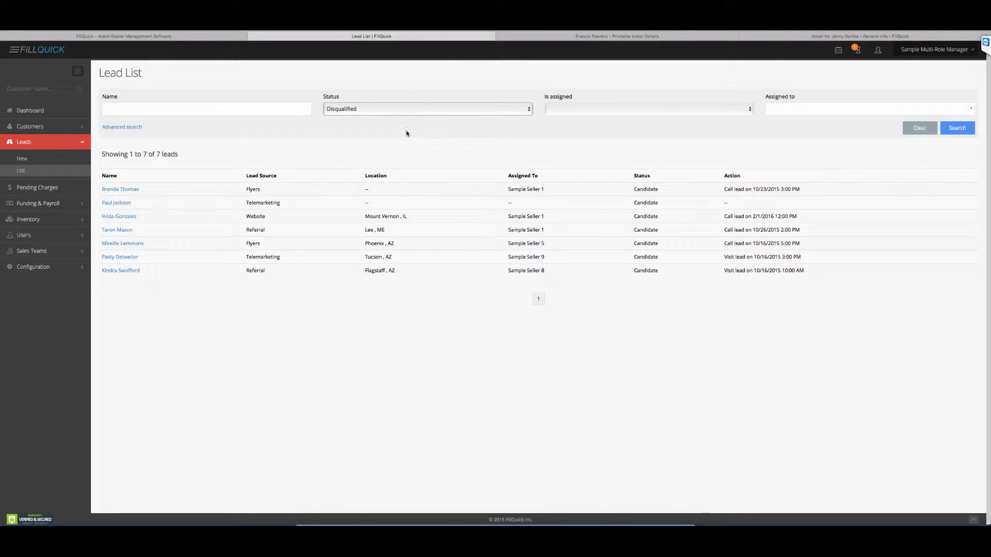
{"action": "left_click", "coordinate": [602, 112]}
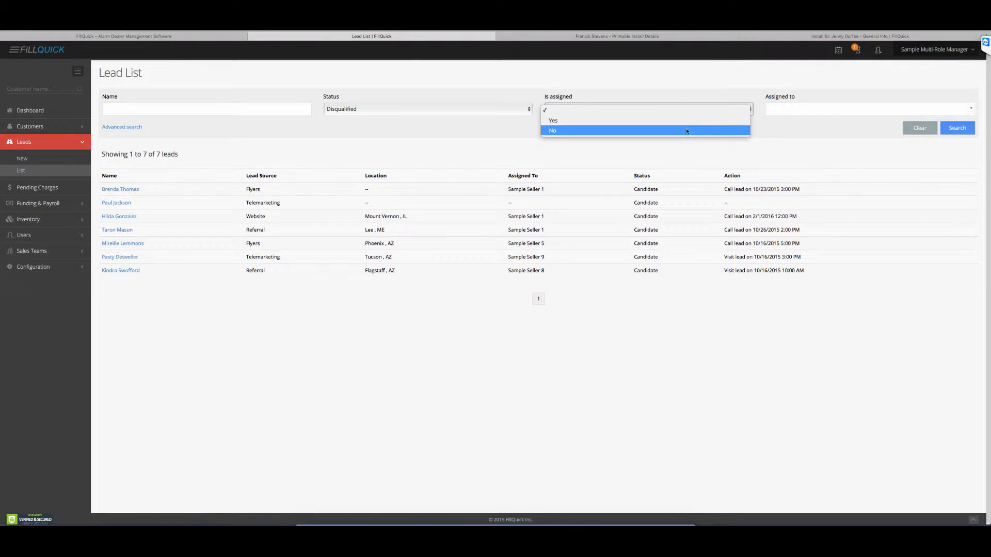
{"action": "left_click", "coordinate": [818, 123]}
{"action": "left_click", "coordinate": [808, 110]}
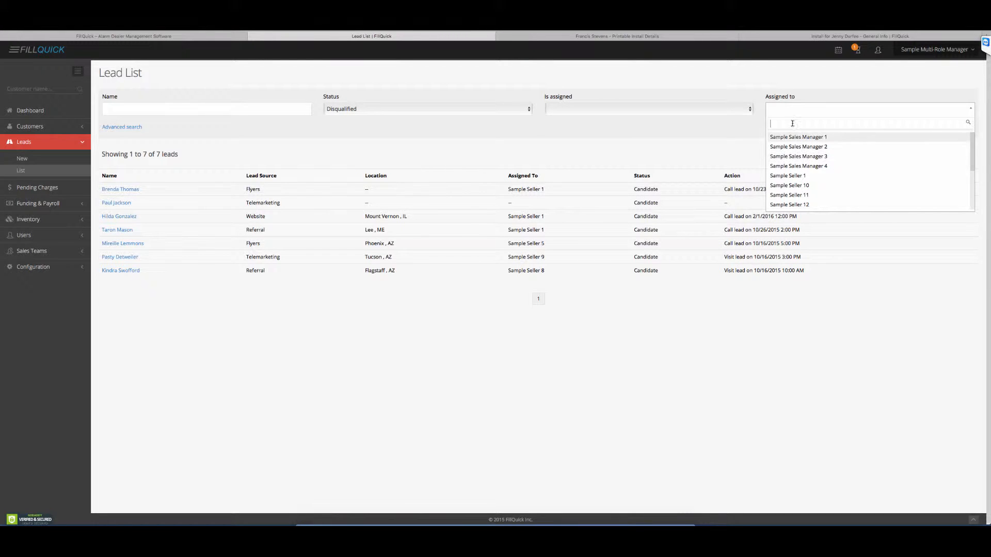
{"action": "left_click", "coordinate": [798, 98]}
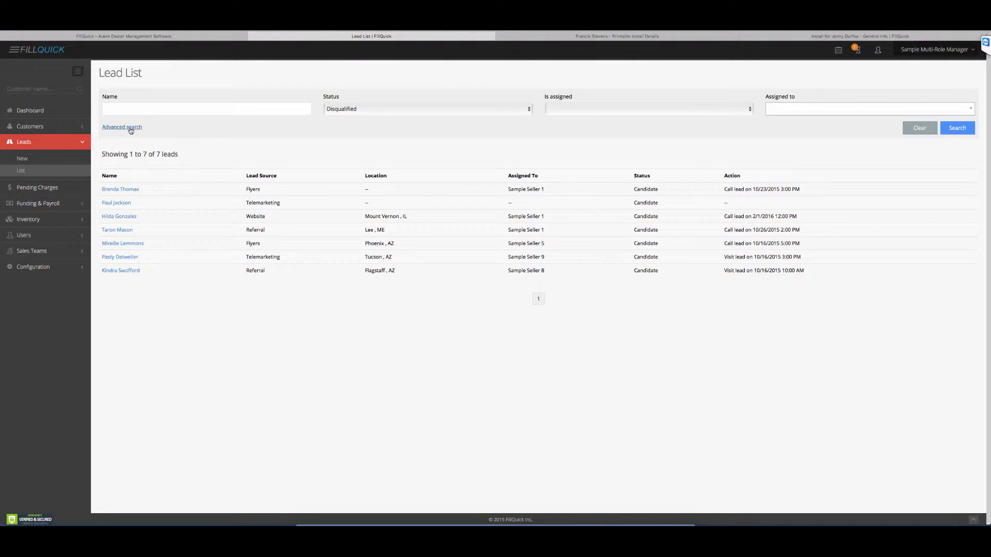
{"action": "left_click", "coordinate": [129, 128]}
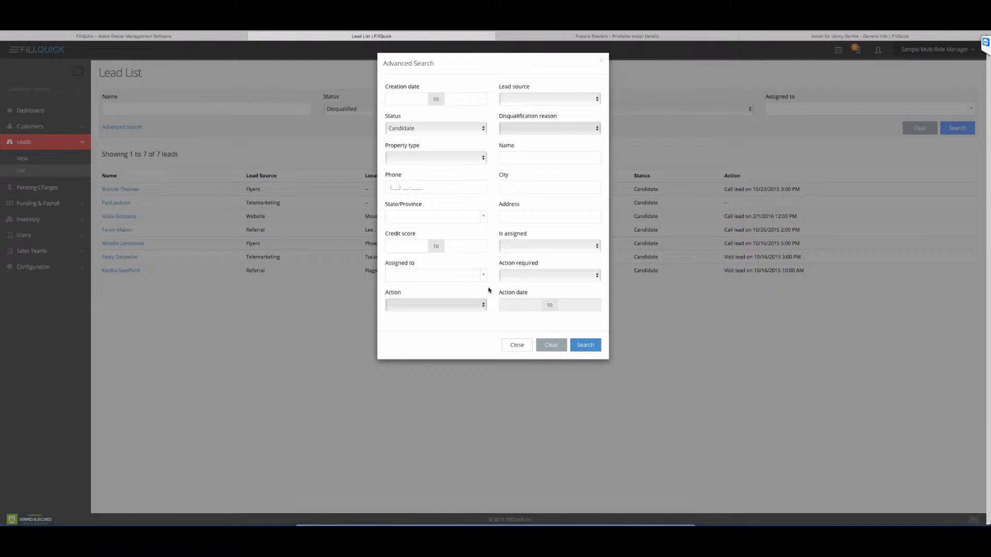
{"action": "left_click", "coordinate": [517, 346]}
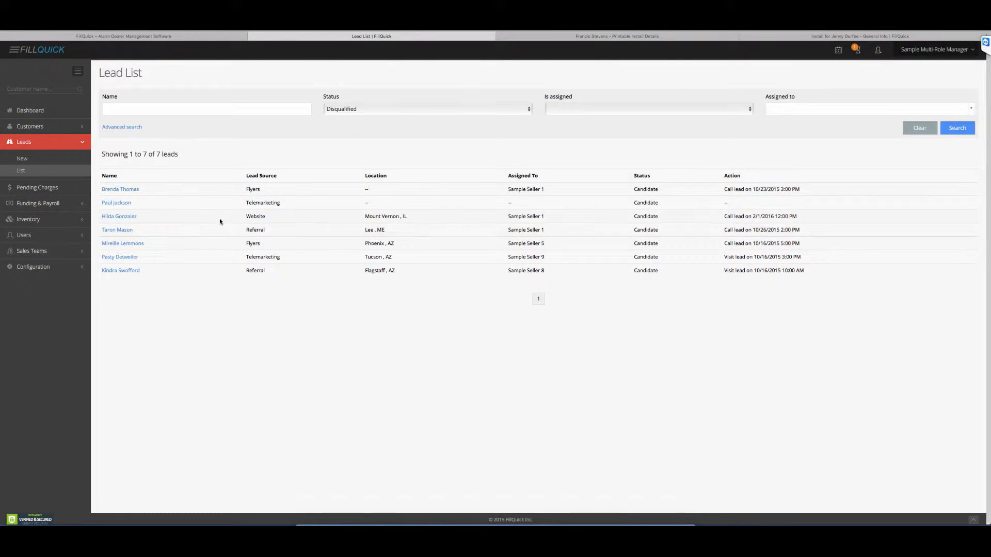
Step: Start a new lead and set its lead source to Flyers
{"action": "left_click", "coordinate": [31, 161]}
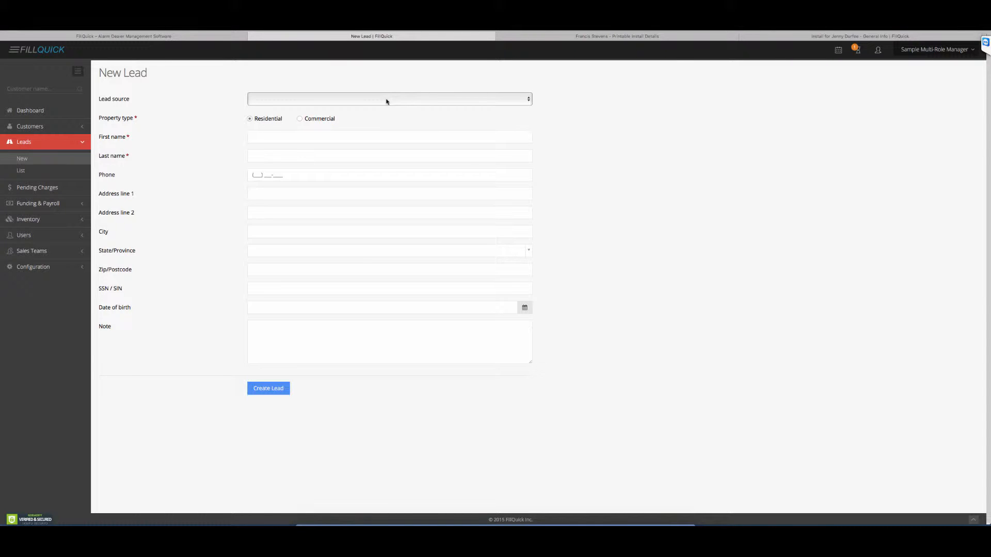
{"action": "left_click", "coordinate": [387, 101]}
{"action": "left_click", "coordinate": [386, 118]}
Step: Enter the lead's first name, last name and phone number, and create the lead
{"action": "left_click", "coordinate": [298, 138]}
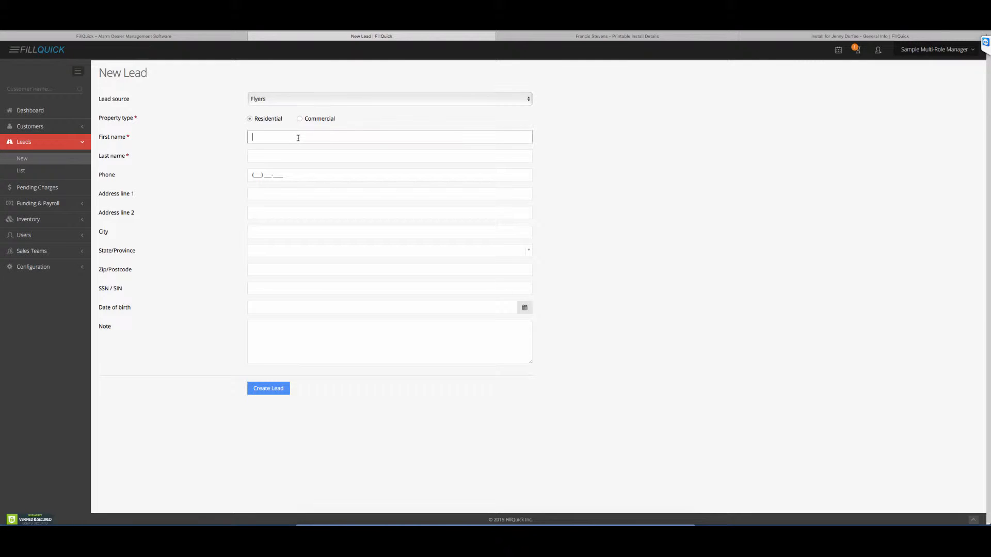
{"action": "key", "text": "Tab"}
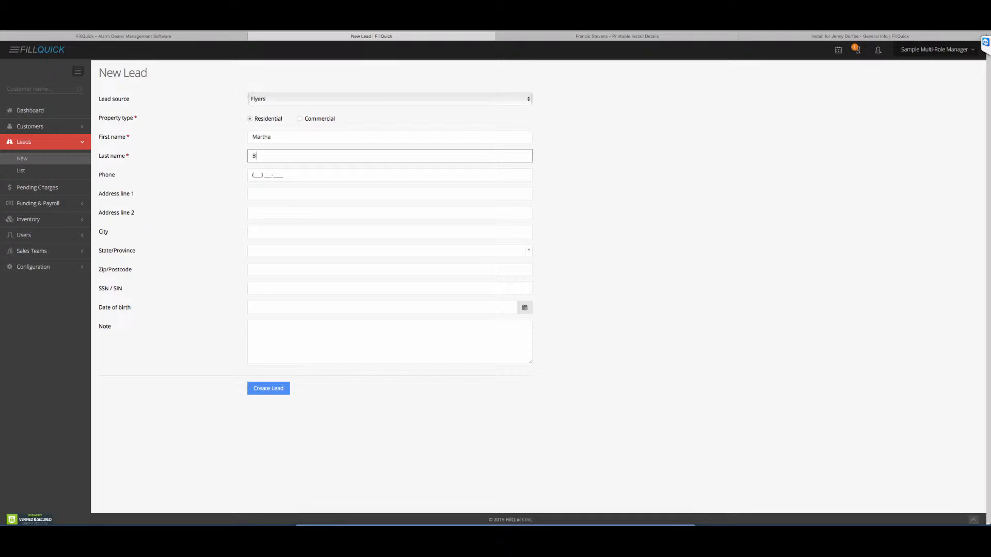
{"action": "key", "text": "Tab"}
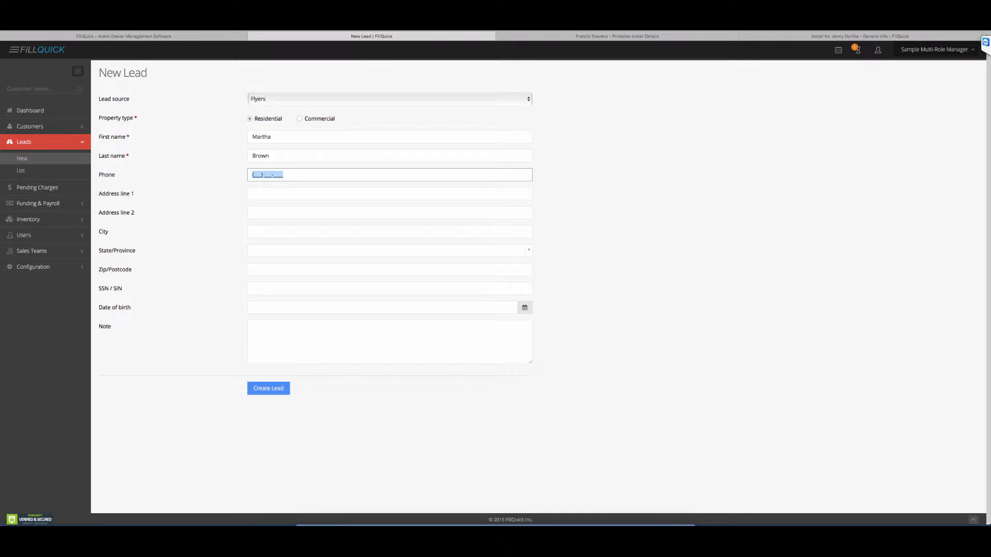
{"action": "left_click", "coordinate": [280, 393]}
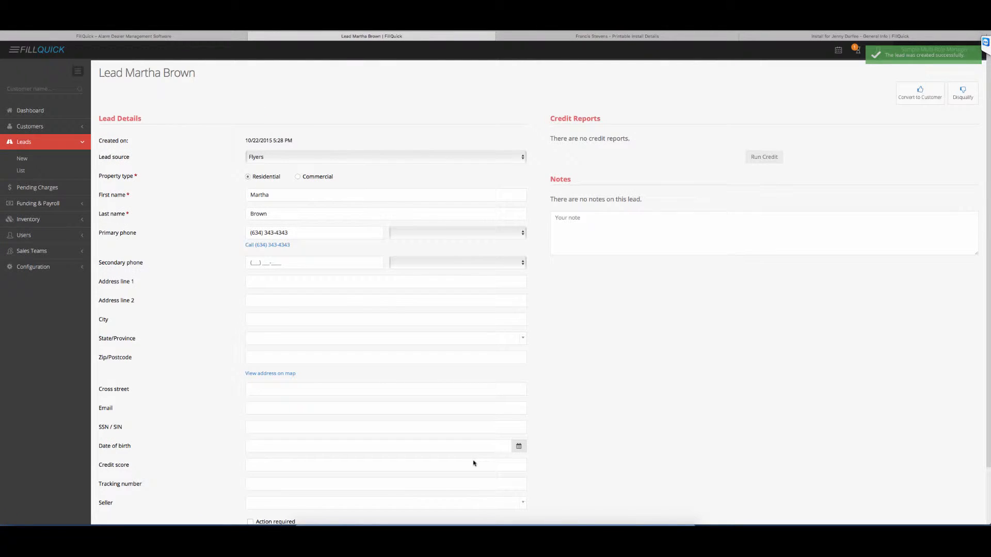
Step: Mark the lead as requiring action and set the action to Call lead
{"action": "scroll", "coordinate": [614, 341], "scroll_direction": "down", "scroll_amount": 2}
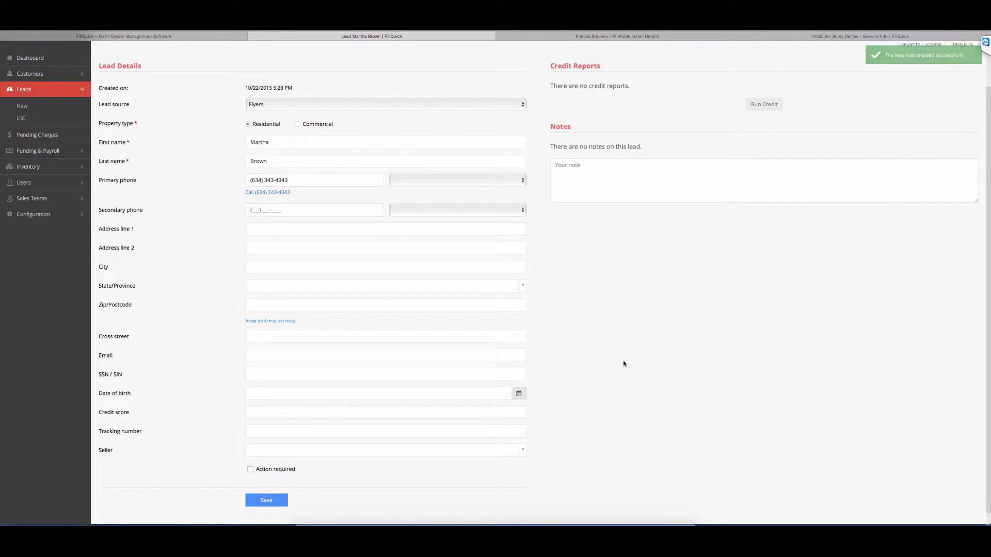
{"action": "scroll", "coordinate": [624, 364], "scroll_direction": "up", "scroll_amount": 1}
{"action": "scroll", "coordinate": [623, 364], "scroll_direction": "down", "scroll_amount": 2}
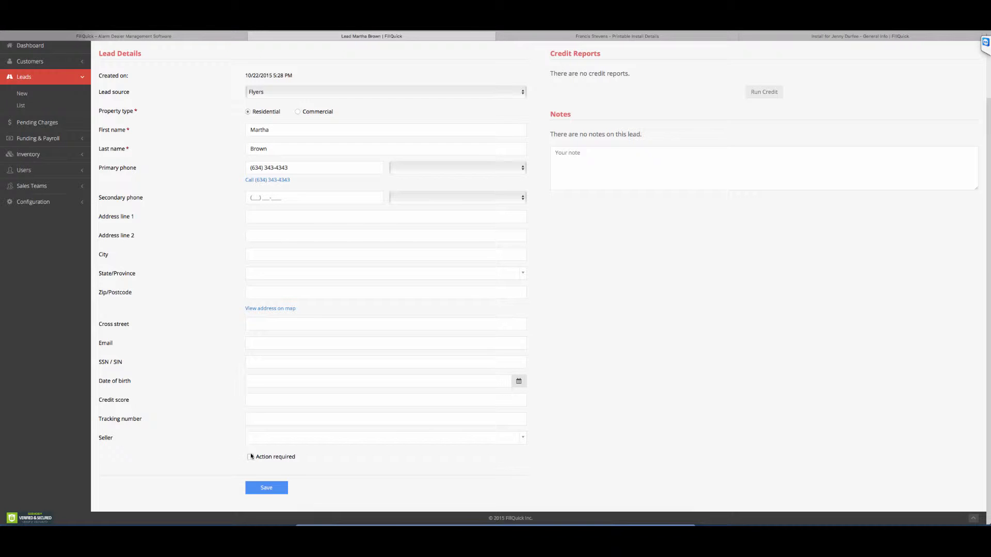
{"action": "left_click", "coordinate": [273, 459]}
{"action": "scroll", "coordinate": [274, 459], "scroll_direction": "down", "scroll_amount": 2}
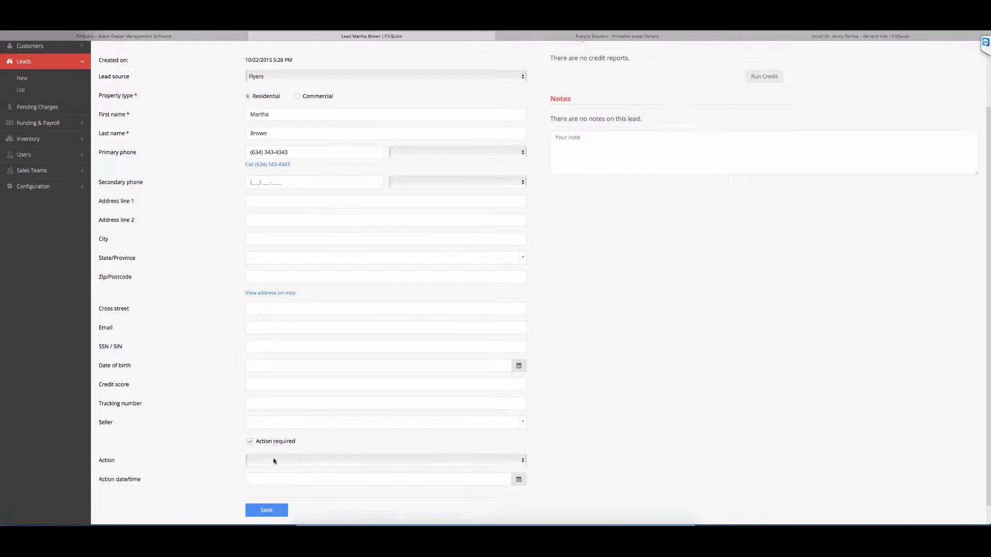
{"action": "left_click", "coordinate": [264, 444]}
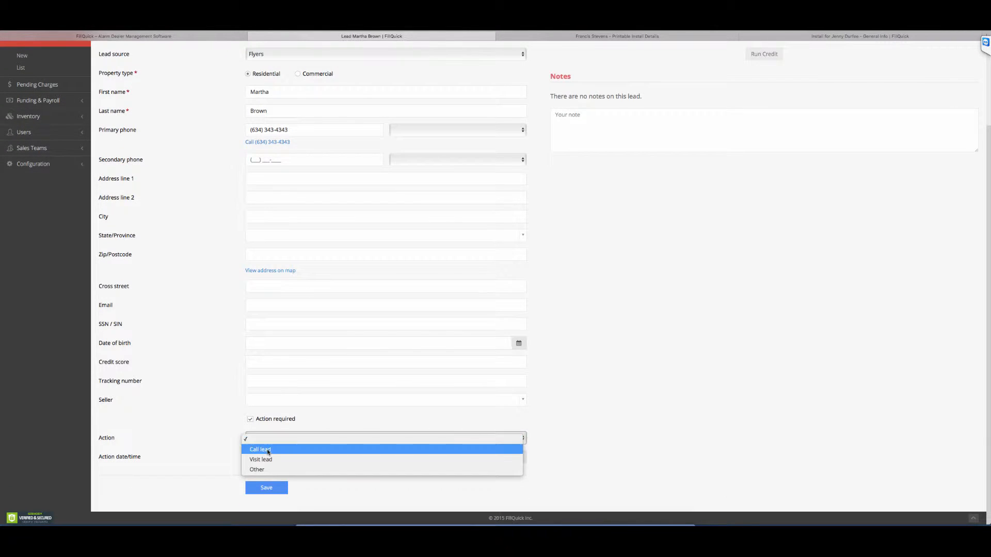
{"action": "left_click", "coordinate": [269, 454]}
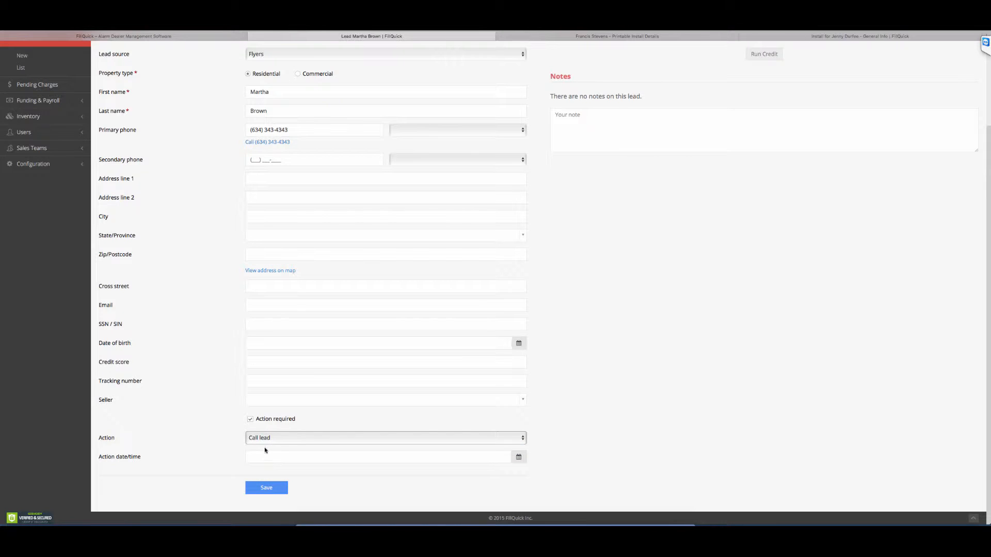
Step: Assign the lead to Sample Seller 1 as its seller
{"action": "left_click", "coordinate": [264, 402]}
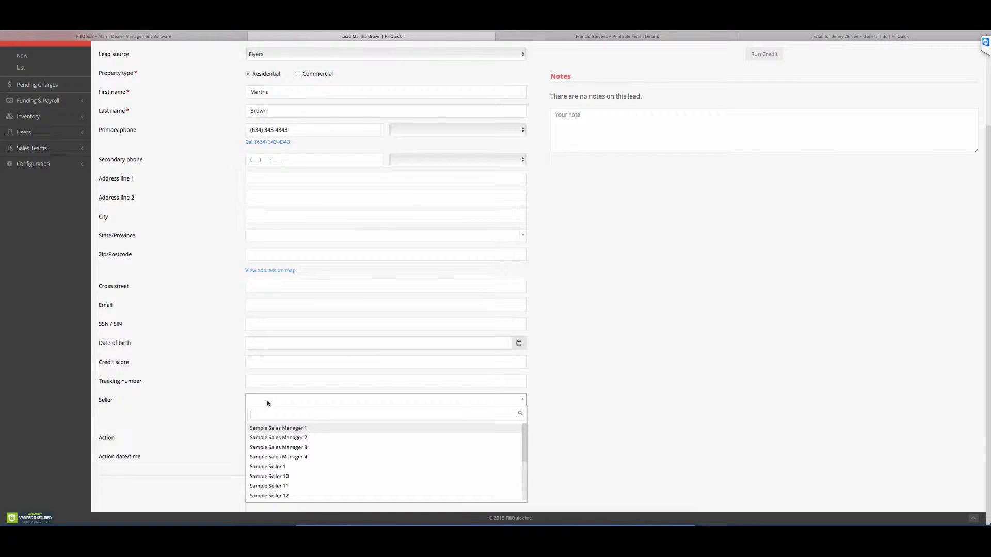
{"action": "type", "text": "1"}
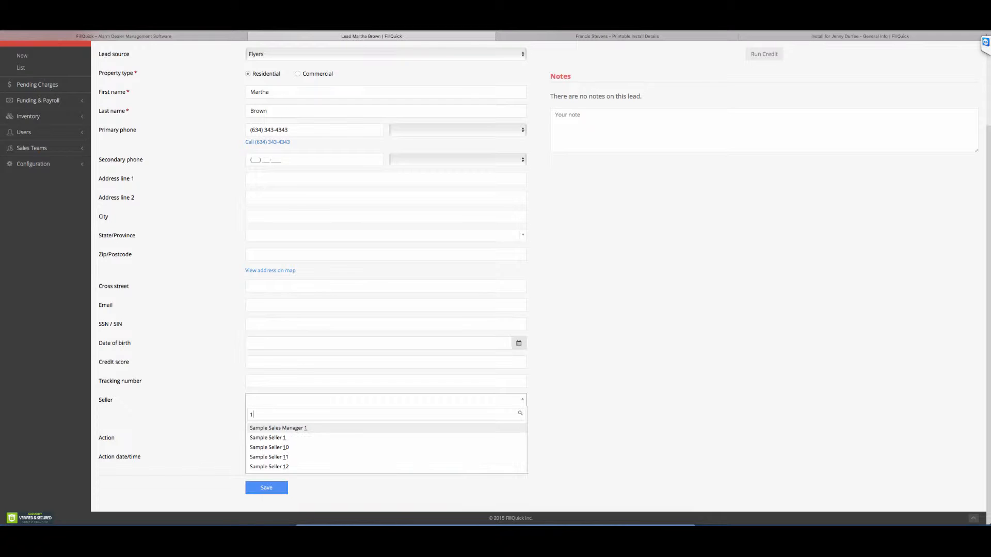
{"action": "left_click", "coordinate": [283, 438]}
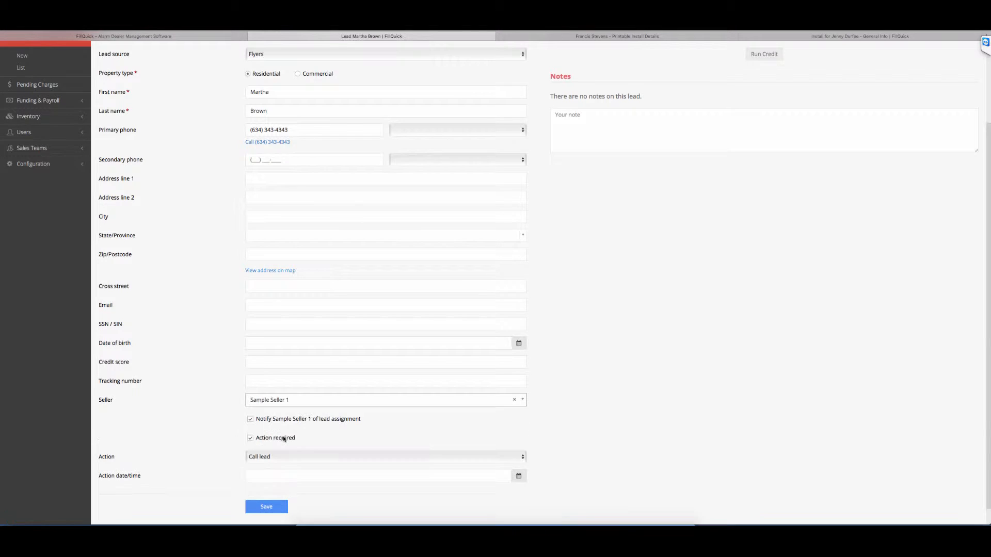
{"action": "left_click", "coordinate": [675, 411]}
Step: Set the action date/time to 10/26/2015 3:00 PM and save the lead details
{"action": "scroll", "coordinate": [675, 411], "scroll_direction": "down", "scroll_amount": 1}
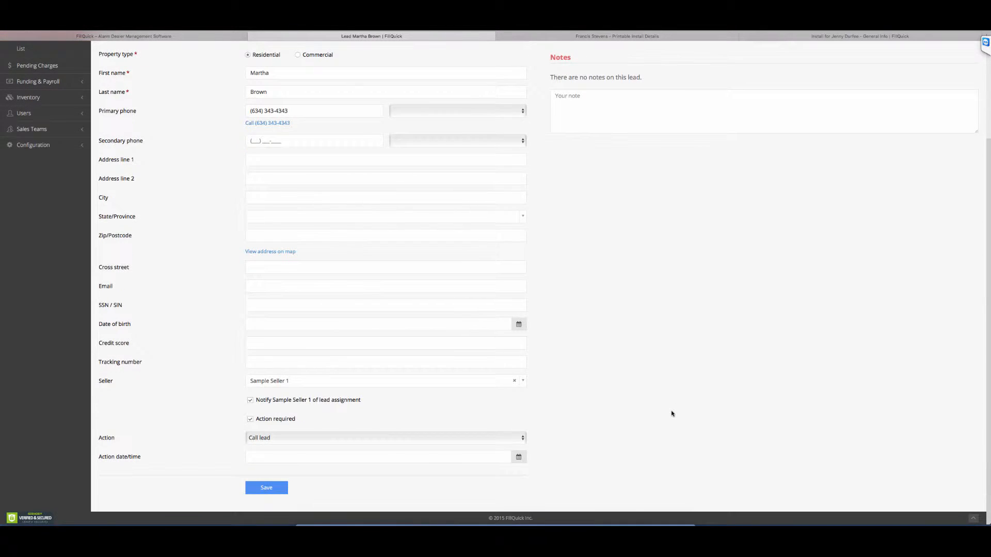
{"action": "left_click", "coordinate": [344, 457]}
{"action": "scroll", "coordinate": [426, 466], "scroll_direction": "down", "scroll_amount": 1}
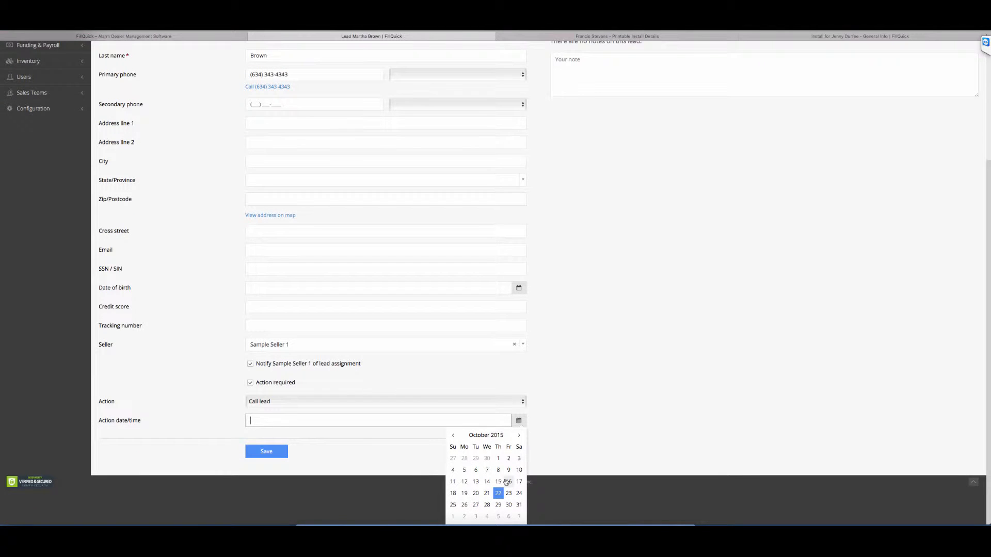
{"action": "left_click", "coordinate": [464, 505]}
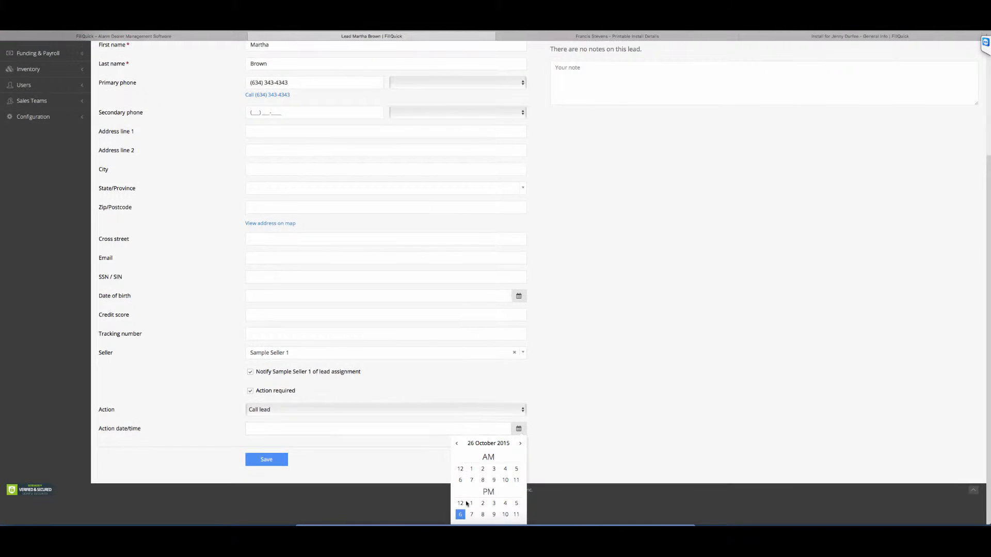
{"action": "left_click", "coordinate": [494, 504]}
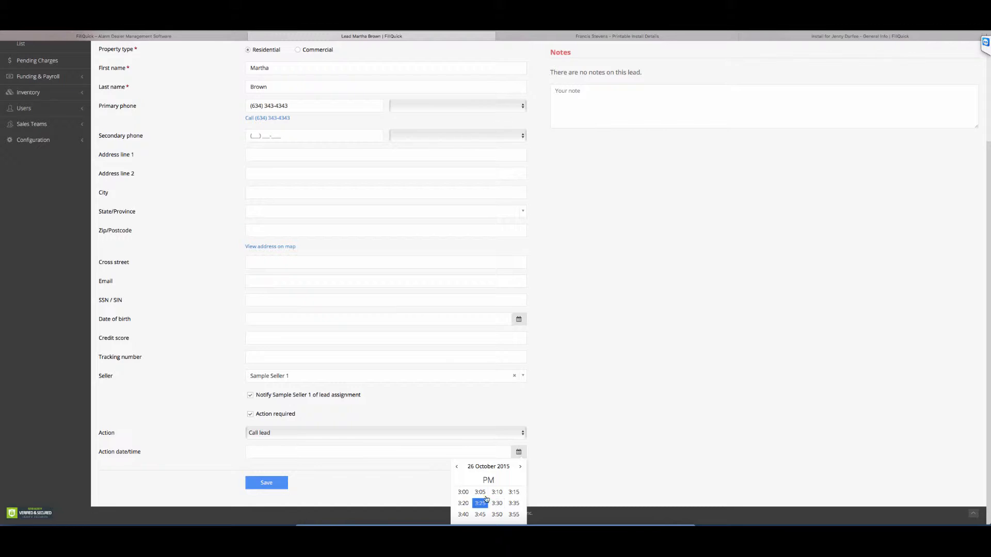
{"action": "left_click", "coordinate": [464, 494]}
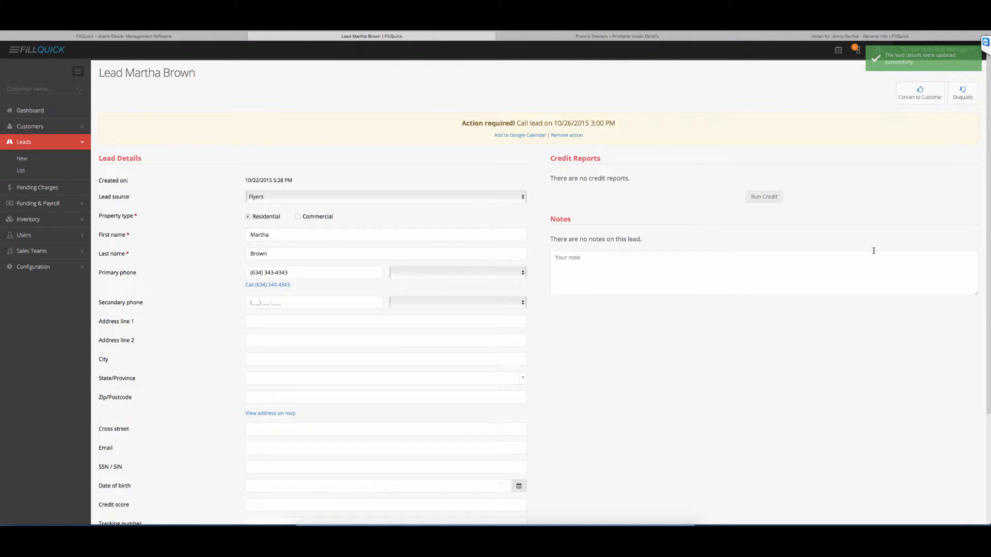
Step: Add the note "customer was very happy to know that we have 2 gig equipment.." to the lead, visible to Office and Seller
{"action": "scroll", "coordinate": [441, 417], "scroll_direction": "down", "scroll_amount": 3}
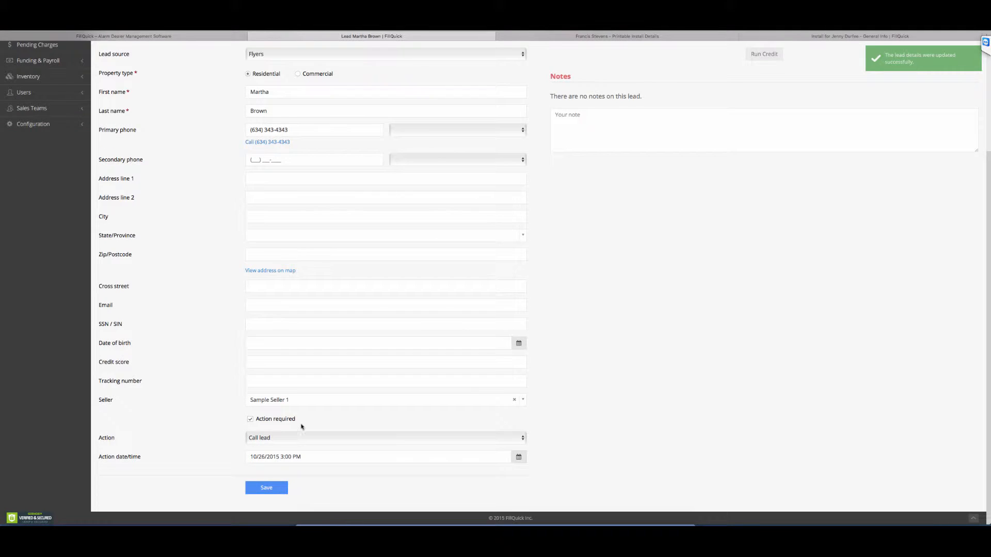
{"action": "scroll", "coordinate": [601, 334], "scroll_direction": "up", "scroll_amount": 3}
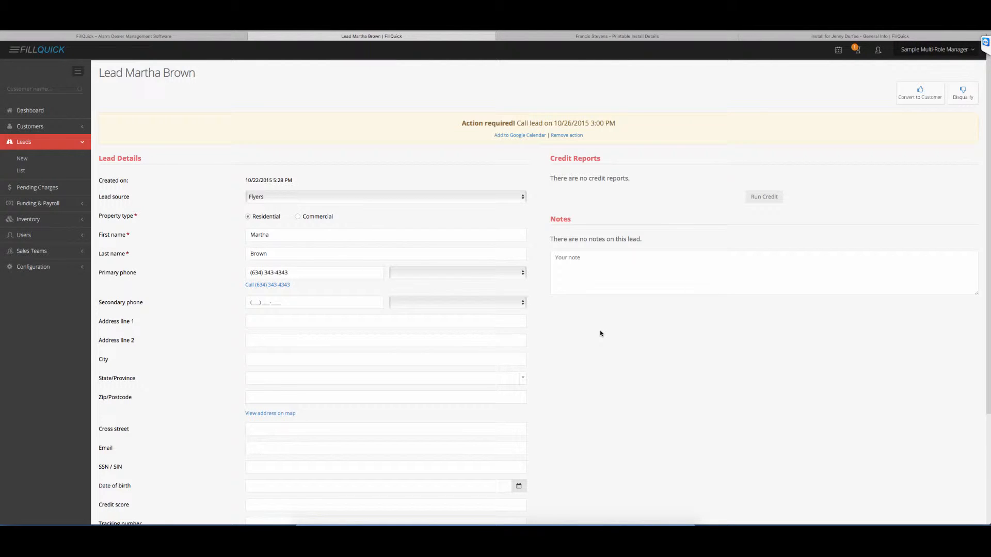
{"action": "scroll", "coordinate": [601, 334], "scroll_direction": "down", "scroll_amount": 1}
{"action": "left_click", "coordinate": [589, 231]}
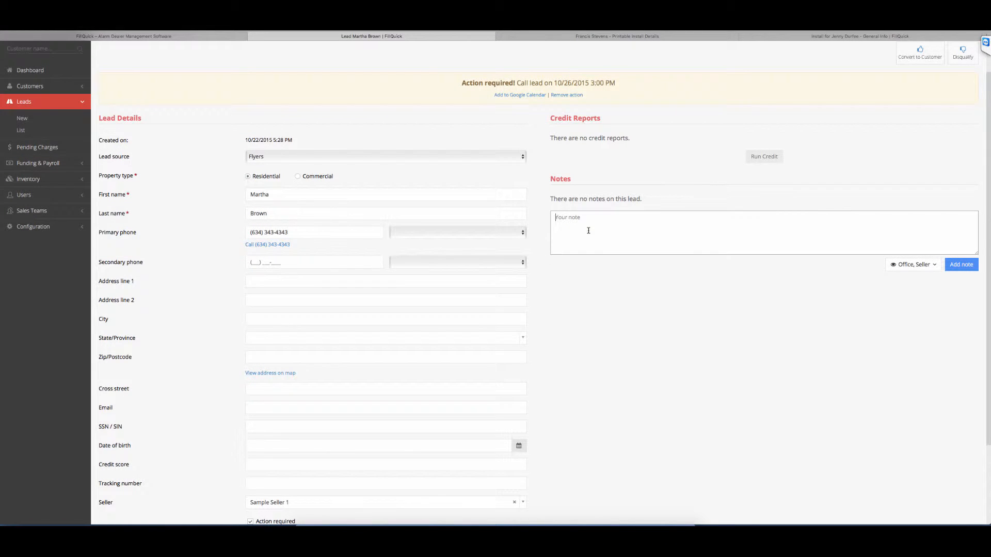
{"action": "type", "text": "customer was very happy to know that we have 2 gig eq"}
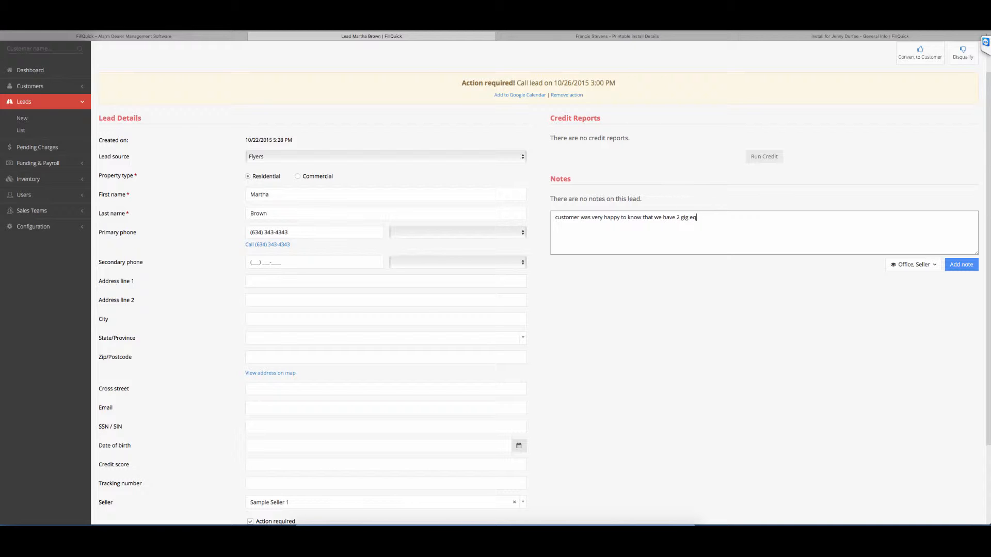
{"action": "type", "text": "uipment.."}
{"action": "left_click", "coordinate": [961, 264]}
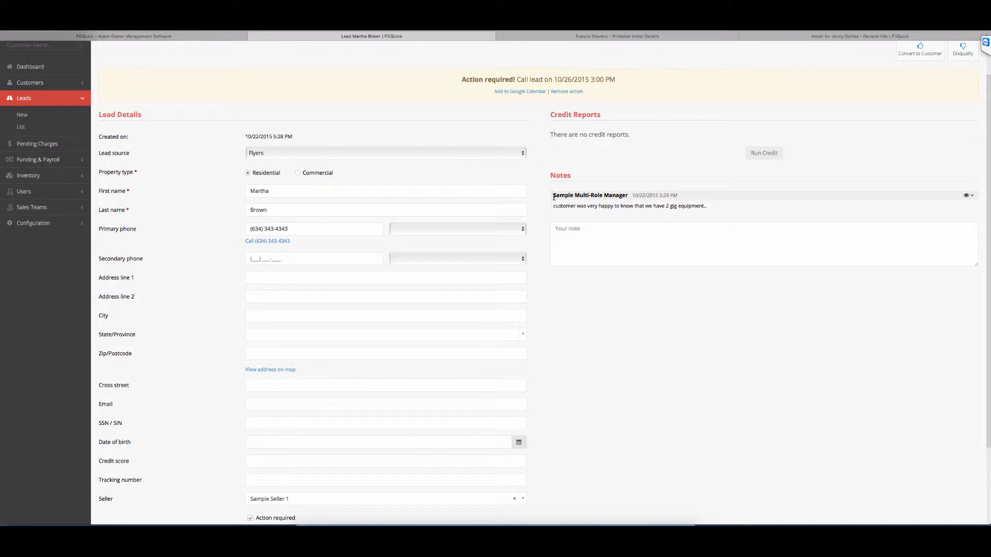
Step: Compare the author shown on the added note with the signed-in account
{"action": "left_click_drag", "start_coordinate": [553, 196], "coordinate": [634, 197]}
{"action": "scroll", "coordinate": [671, 186], "scroll_direction": "up", "scroll_amount": 2}
{"action": "left_click", "coordinate": [937, 45]}
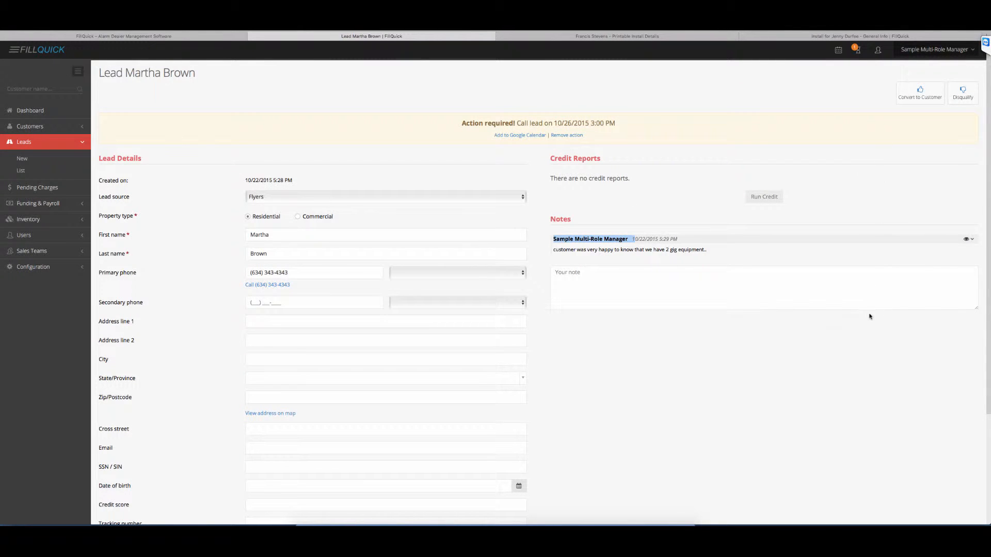
{"action": "left_click", "coordinate": [662, 341]}
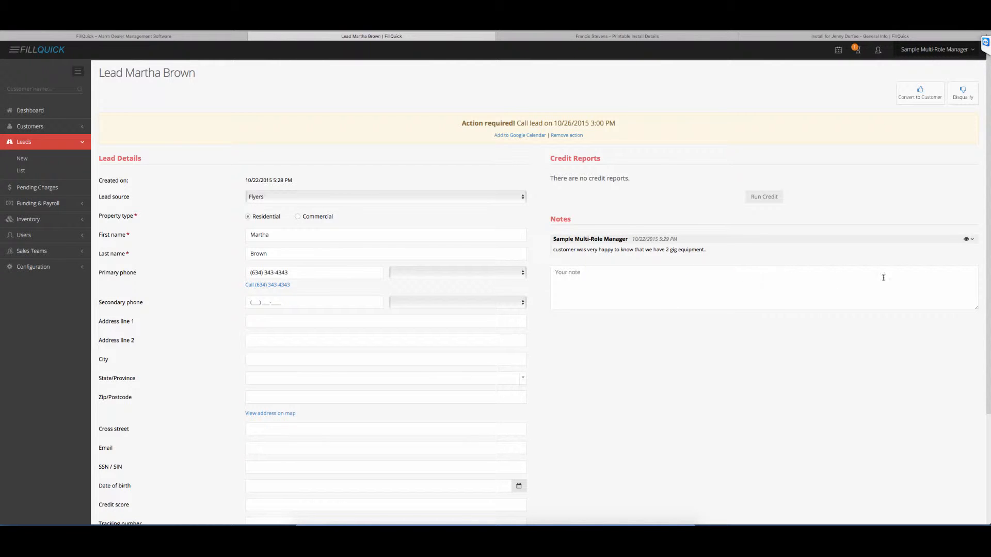
Step: Update the existing note's visibility and view the Office and Seller visibility options for a new note
{"action": "left_click", "coordinate": [969, 239]}
{"action": "left_click", "coordinate": [901, 306]}
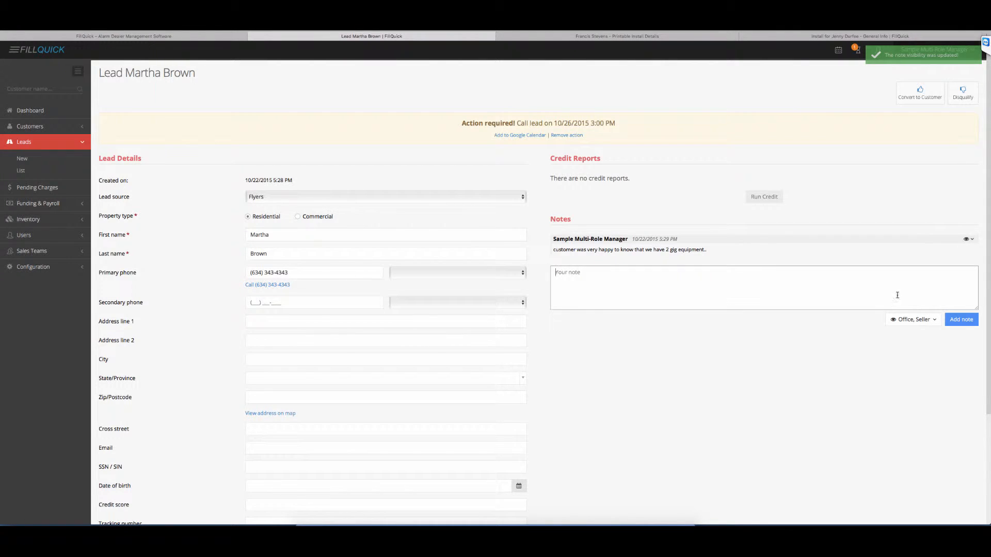
{"action": "left_click", "coordinate": [969, 240]}
{"action": "left_click", "coordinate": [970, 249]}
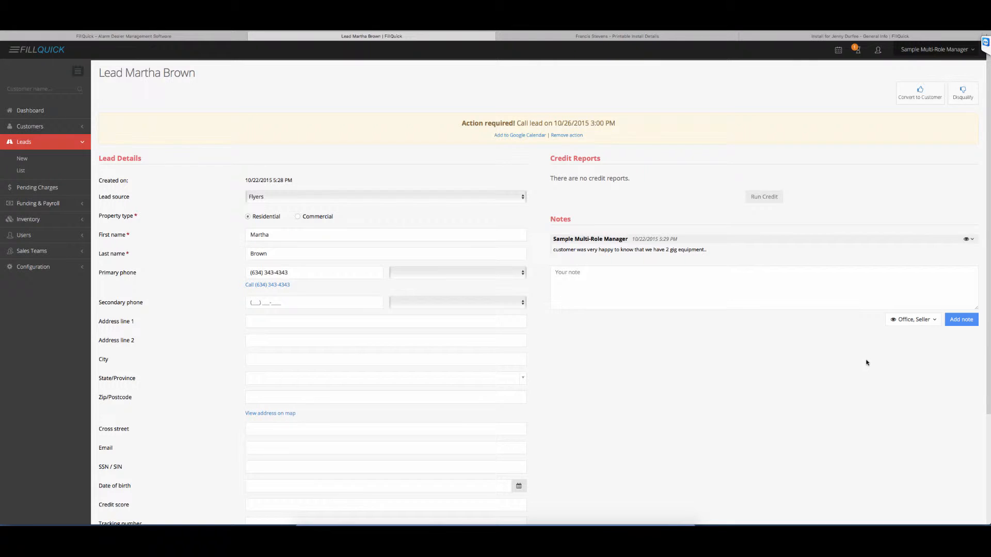
{"action": "left_click", "coordinate": [914, 320]}
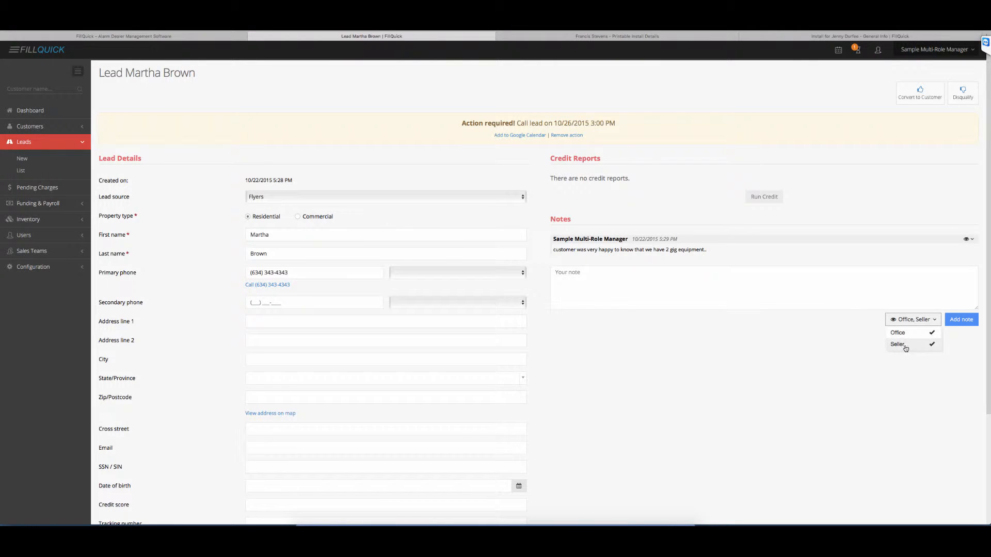
{"action": "left_click", "coordinate": [794, 360]}
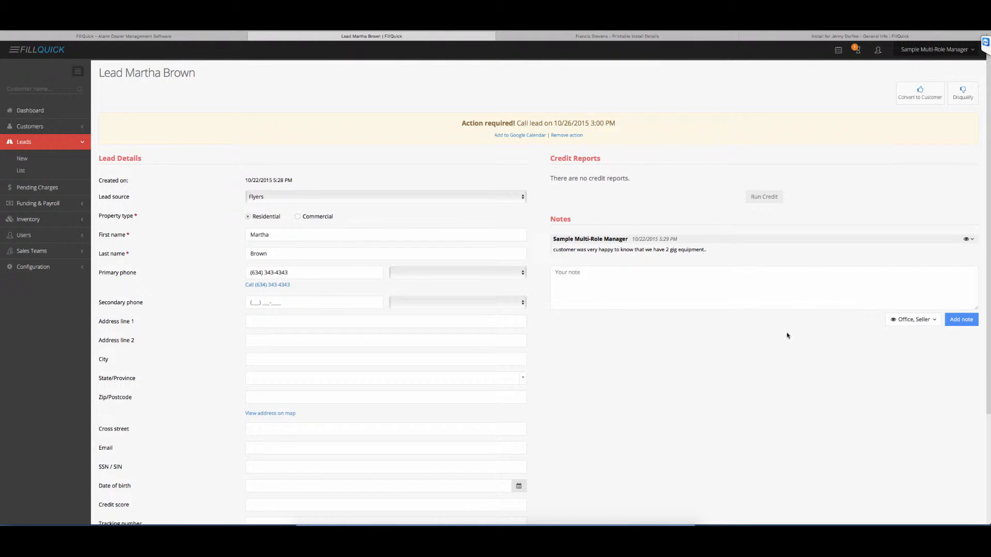
Step: Review the lead's saved details, assigned seller, required action and notes
{"action": "scroll", "coordinate": [787, 336], "scroll_direction": "down", "scroll_amount": 1}
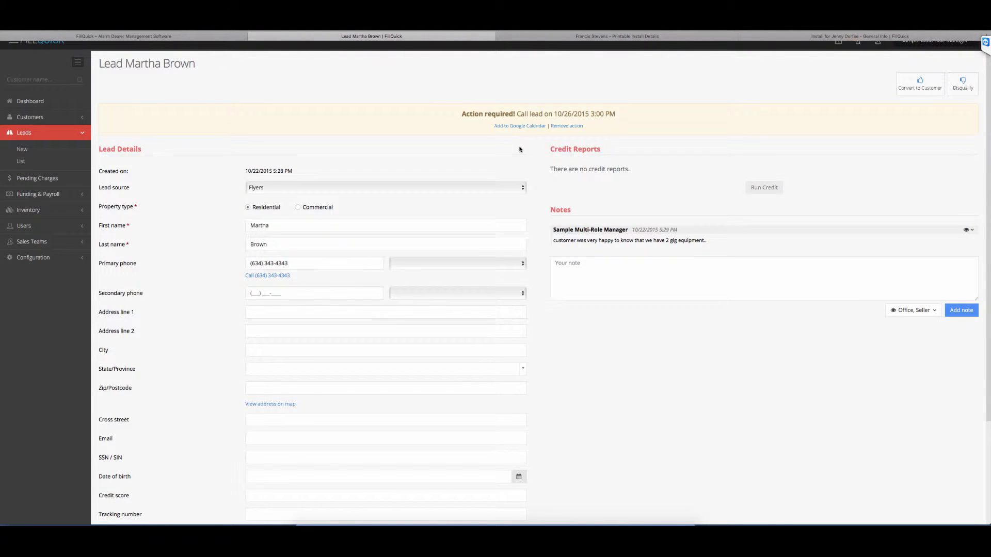
{"action": "scroll", "coordinate": [523, 184], "scroll_direction": "down", "scroll_amount": 3}
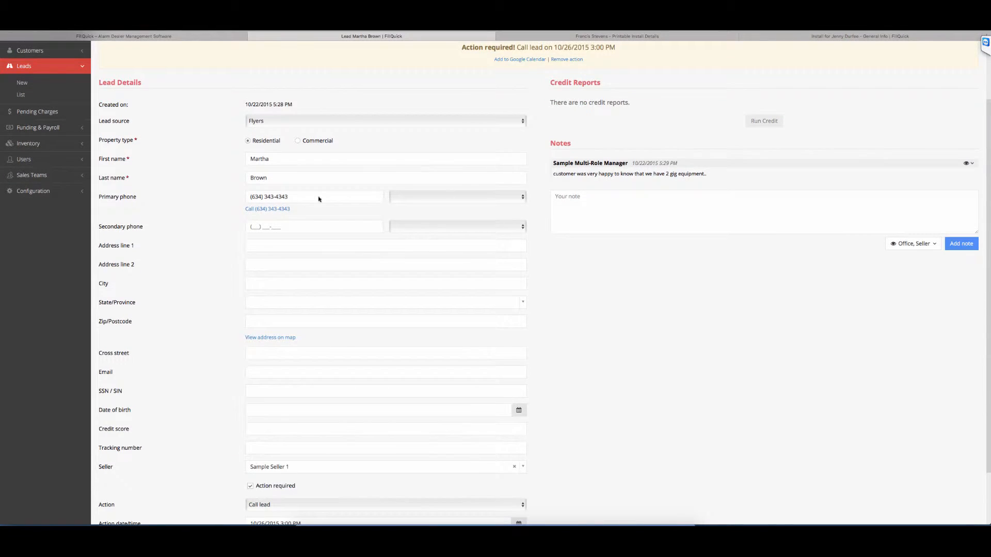
{"action": "scroll", "coordinate": [269, 277], "scroll_direction": "down", "scroll_amount": 3}
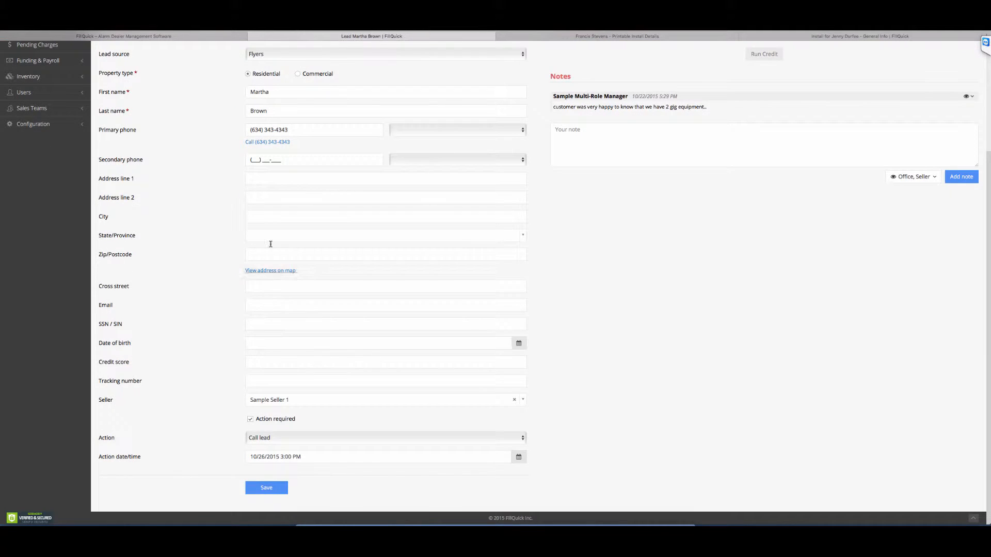
{"action": "scroll", "coordinate": [658, 230], "scroll_direction": "up", "scroll_amount": 5}
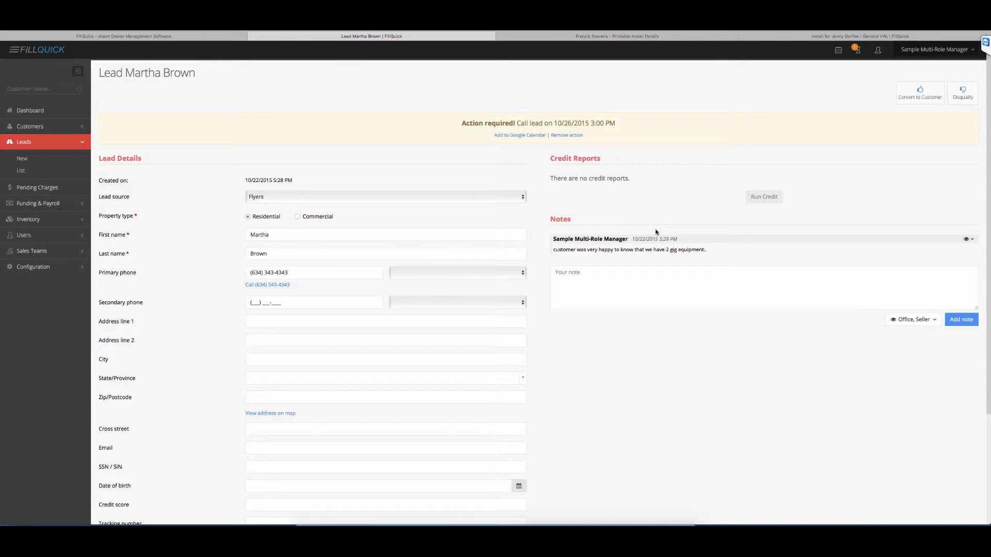
{"action": "scroll", "coordinate": [569, 230], "scroll_direction": "down", "scroll_amount": 3}
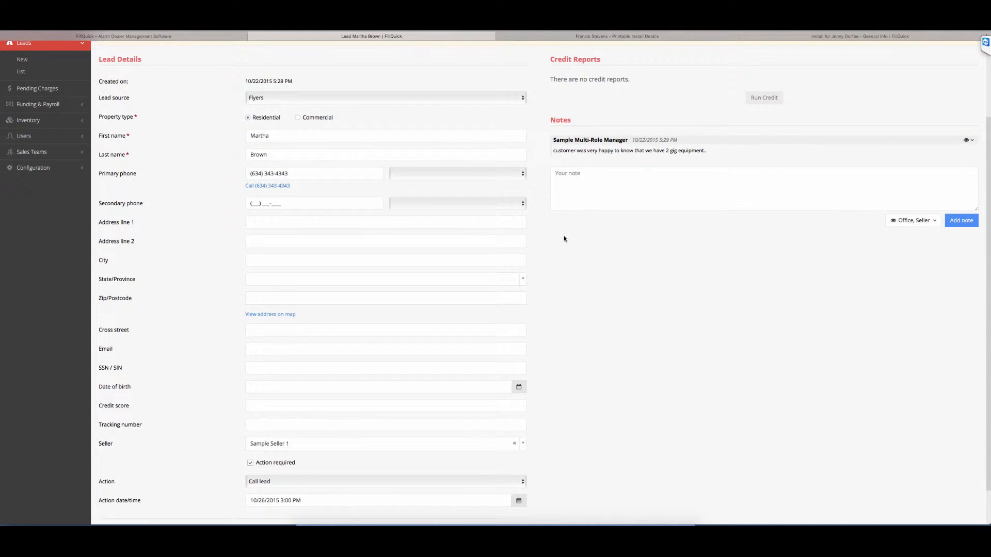
{"action": "scroll", "coordinate": [589, 331], "scroll_direction": "up", "scroll_amount": 3}
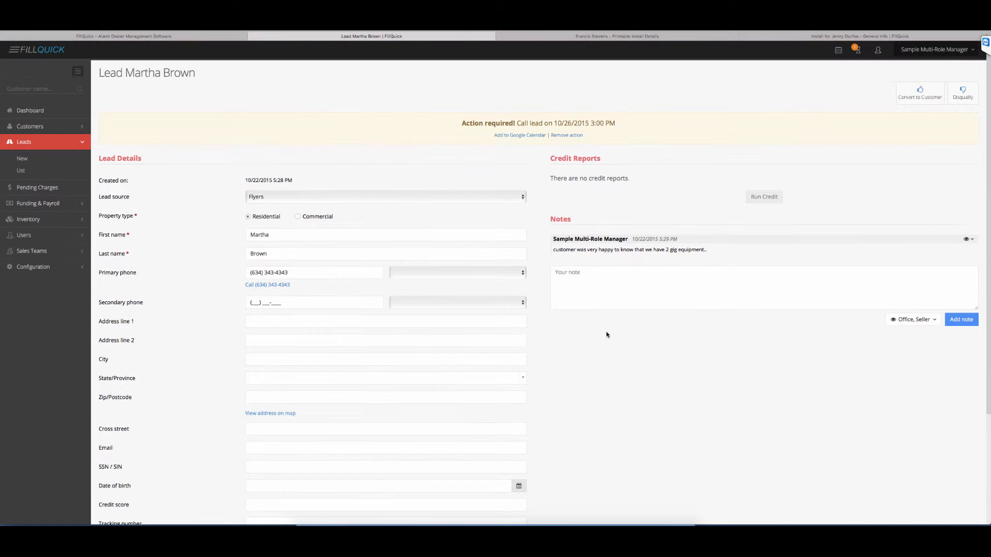
Step: Log out of the manager account and log in as Sample Seller 1 with the saved email and password
{"action": "left_click", "coordinate": [918, 51]}
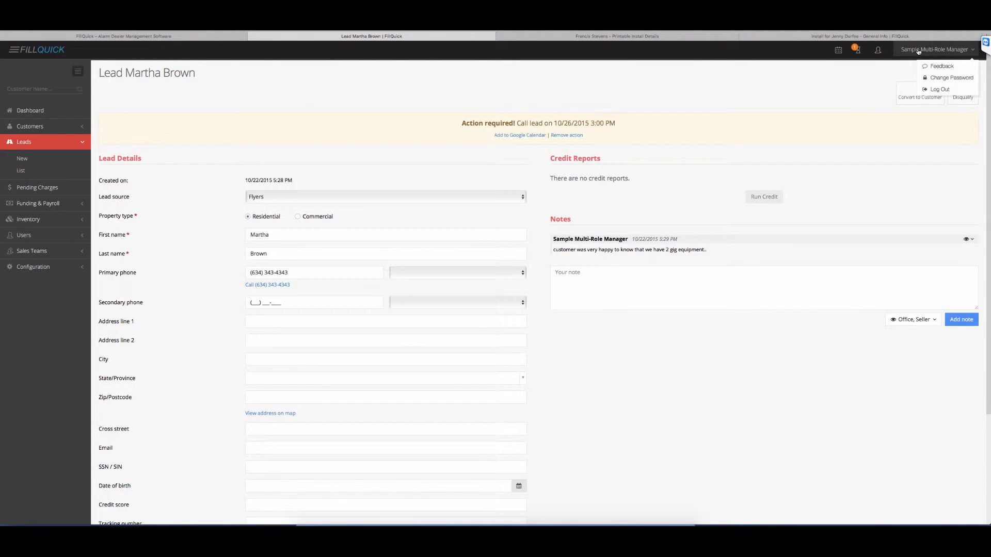
{"action": "left_click", "coordinate": [939, 90]}
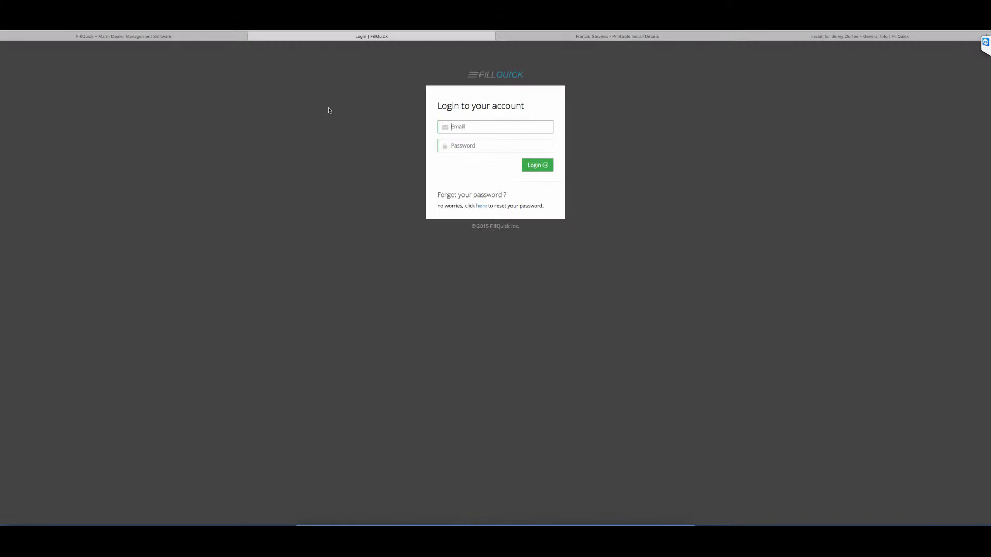
{"action": "left_click", "coordinate": [101, 24]}
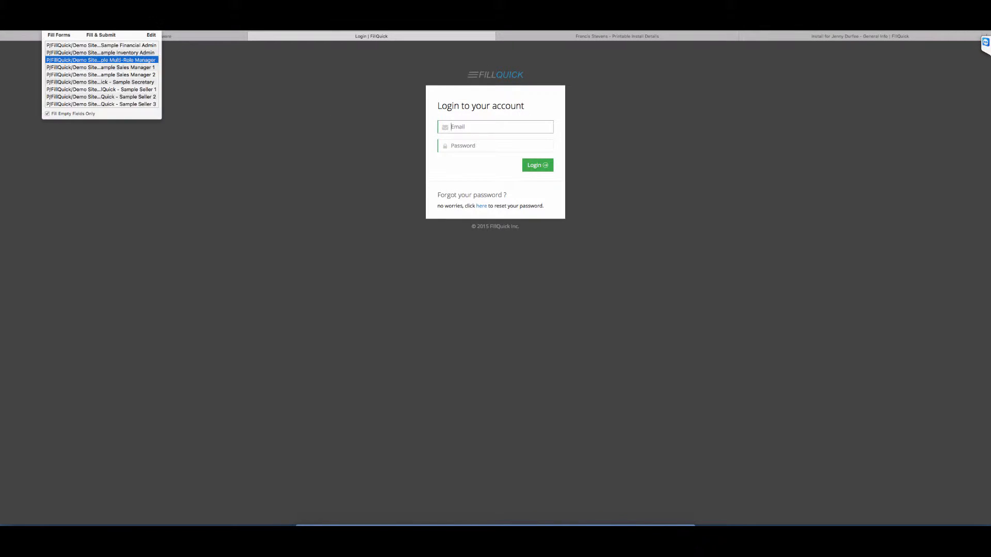
{"action": "left_click", "coordinate": [112, 89]}
{"action": "left_click", "coordinate": [59, 35]}
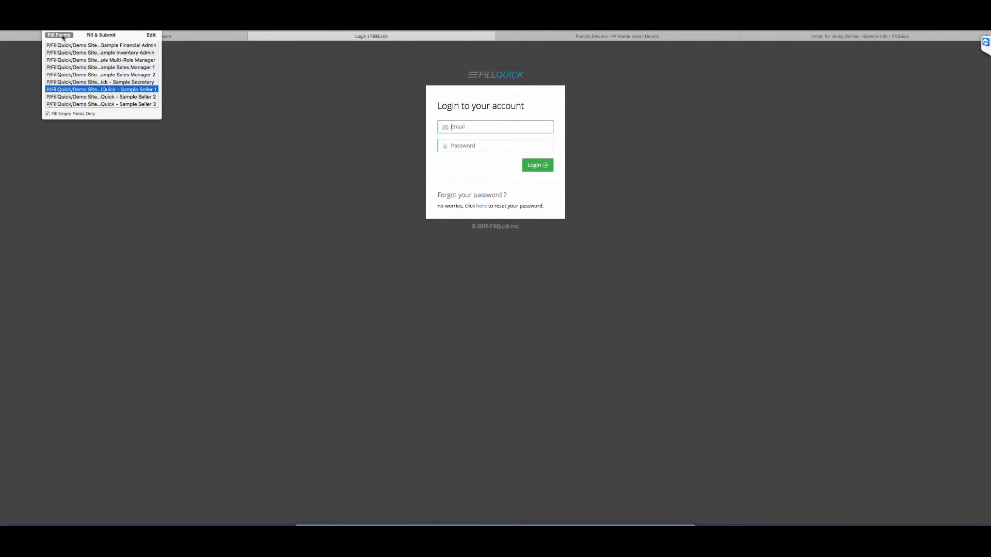
{"action": "left_click", "coordinate": [526, 166]}
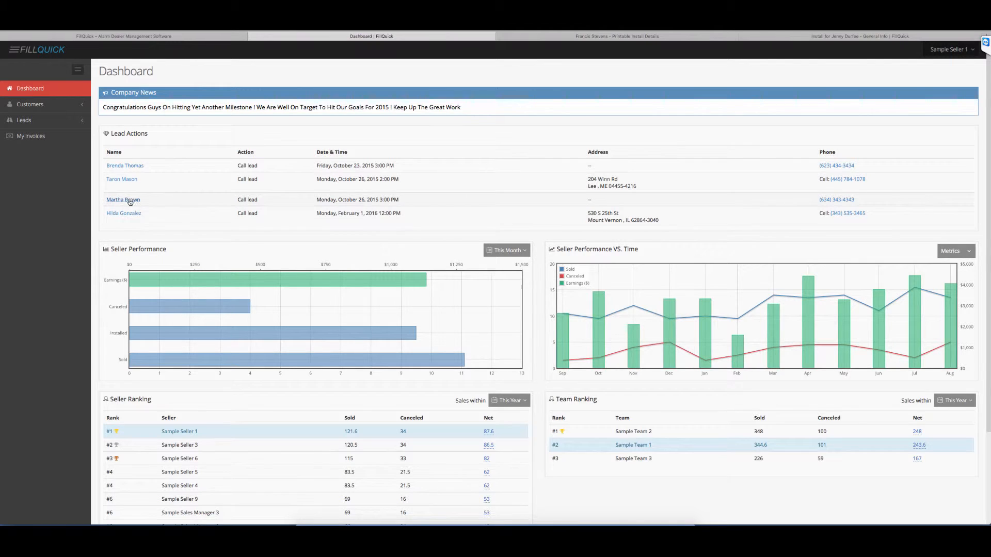
Step: Open the lead scheduled for Monday, October 26, 2015 3:00 PM from the dashboard and set its action to Visit lead
{"action": "left_click_drag", "start_coordinate": [328, 200], "coordinate": [408, 198]}
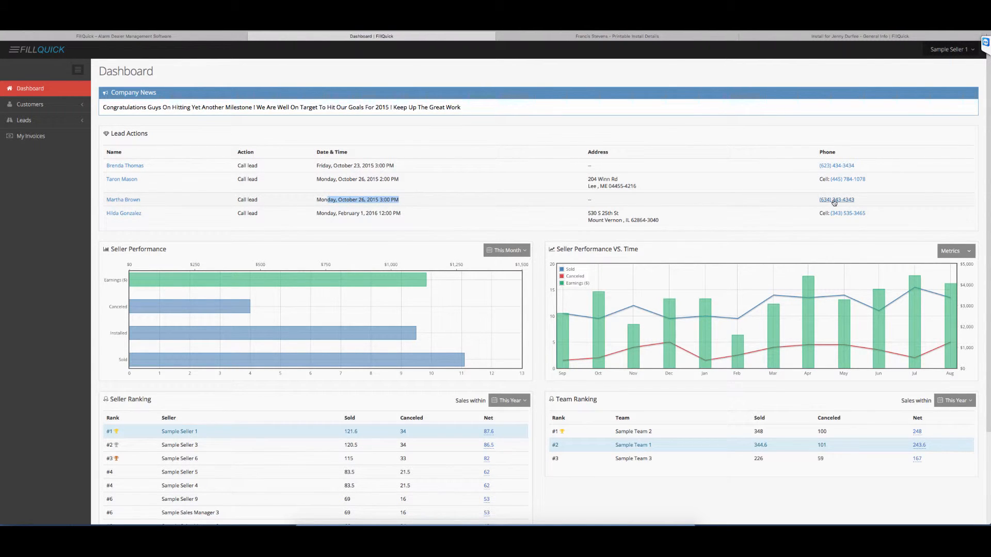
{"action": "left_click", "coordinate": [117, 202]}
{"action": "scroll", "coordinate": [514, 363], "scroll_direction": "down", "scroll_amount": 2}
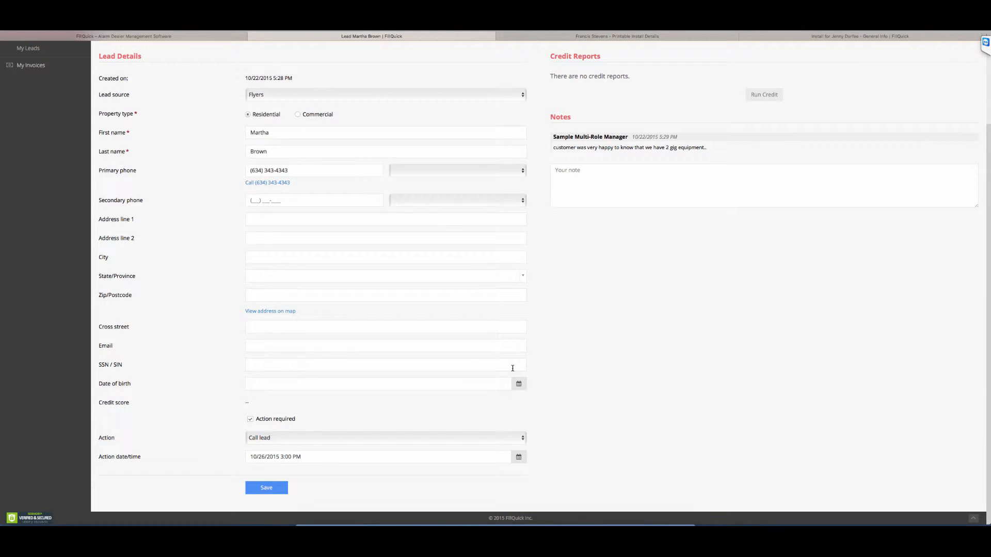
{"action": "left_click", "coordinate": [304, 444]}
{"action": "left_click", "coordinate": [302, 447]}
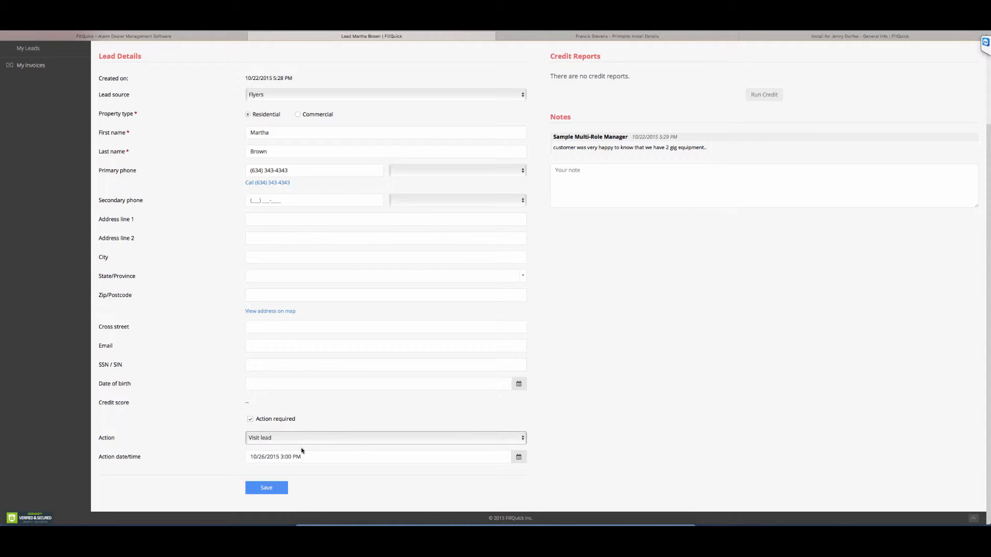
Step: Set the action date/time to 10/27/2015 8:00 AM and save the lead details
{"action": "left_click", "coordinate": [309, 457]}
{"action": "scroll", "coordinate": [321, 462], "scroll_direction": "down", "scroll_amount": 2}
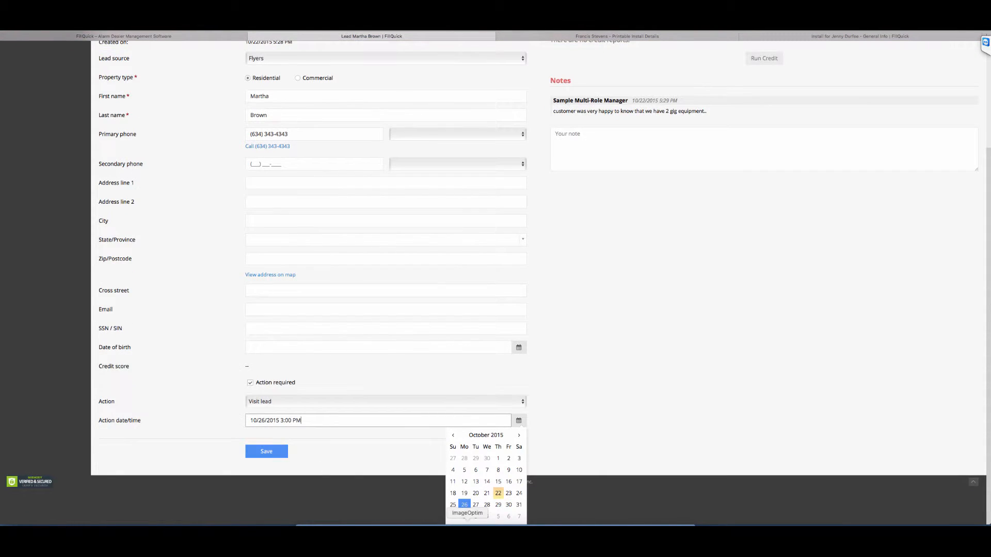
{"action": "left_click", "coordinate": [475, 505]}
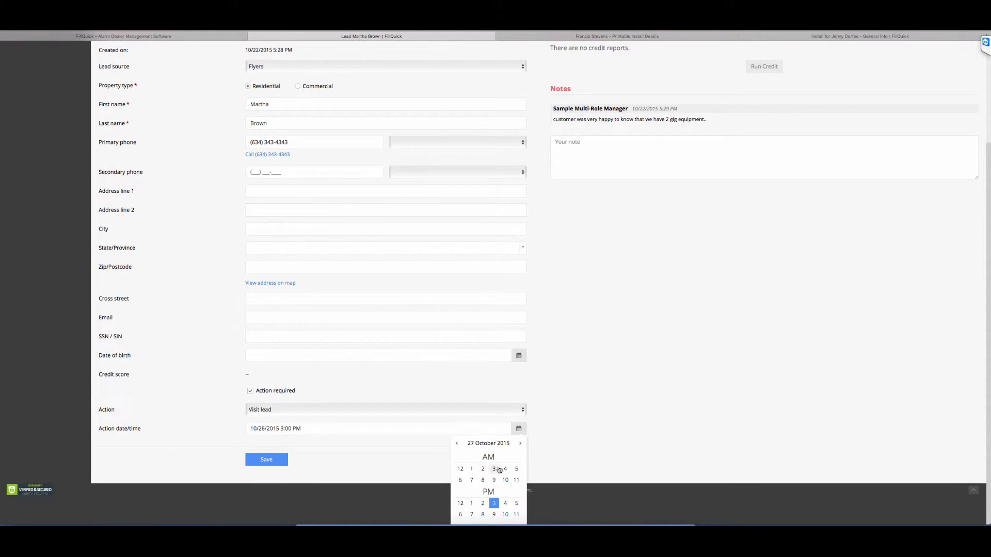
{"action": "left_click", "coordinate": [482, 480]}
{"action": "left_click", "coordinate": [464, 494]}
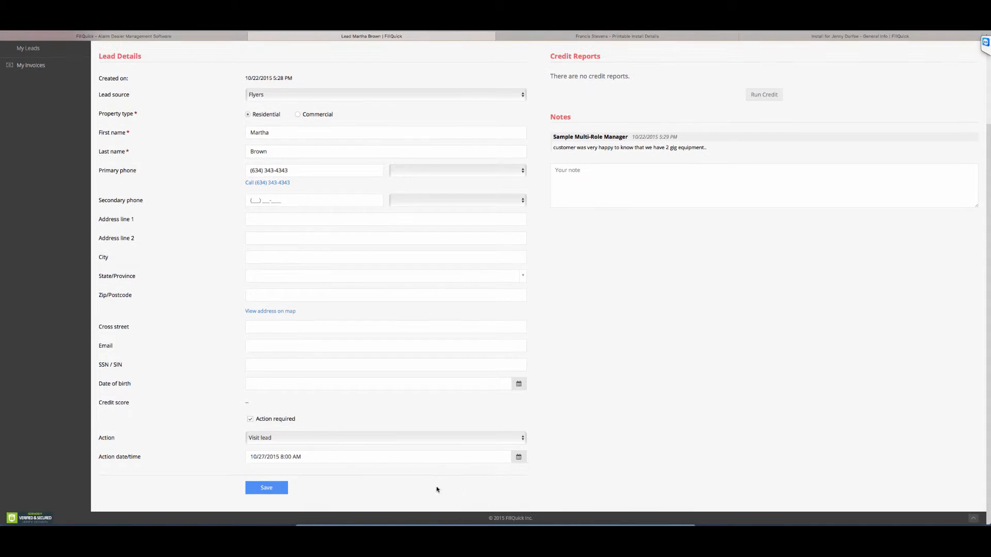
{"action": "left_click", "coordinate": [279, 491]}
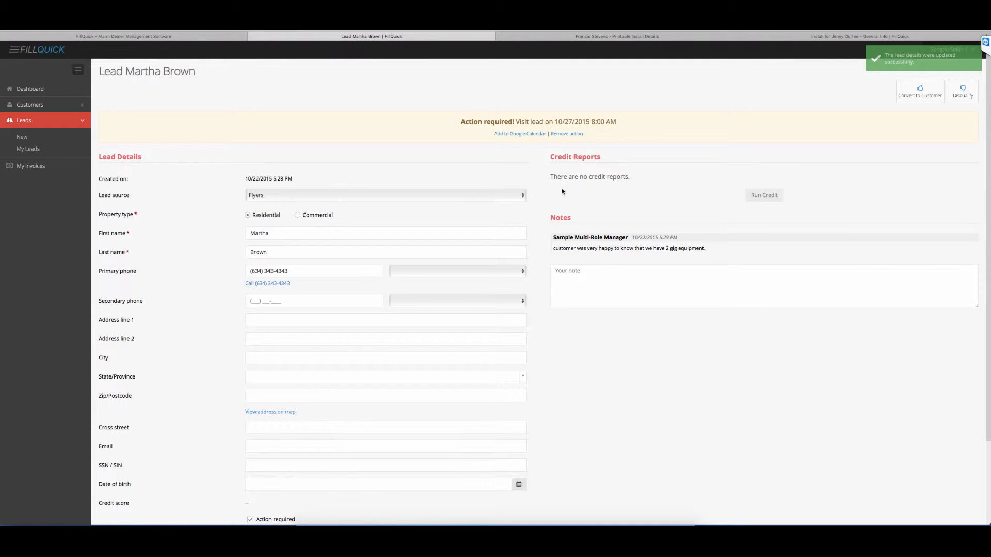
Step: Examine the Run Credit requirement along with the lead's address and SSN / SIN fields
{"action": "scroll", "coordinate": [567, 191], "scroll_direction": "down", "scroll_amount": 2}
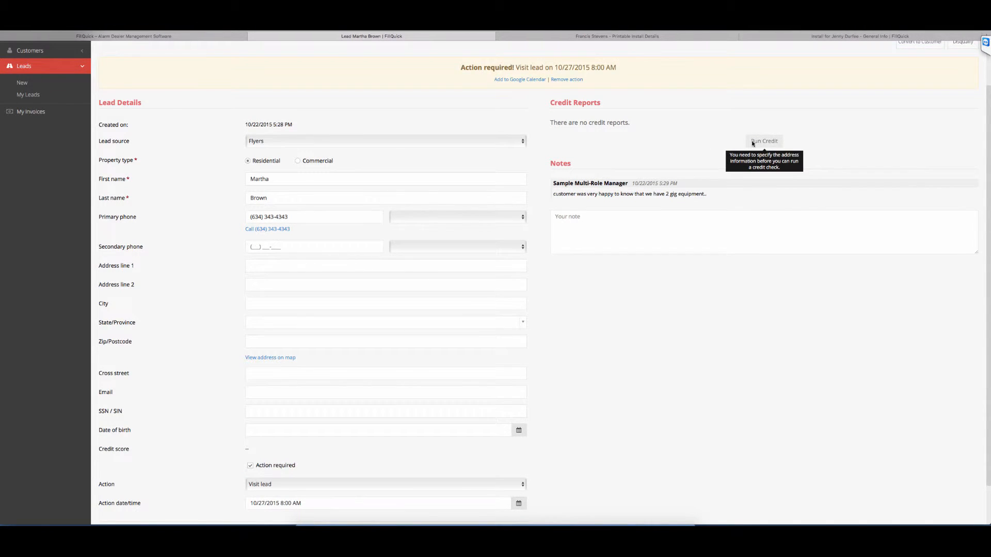
{"action": "scroll", "coordinate": [593, 310], "scroll_direction": "down", "scroll_amount": 2}
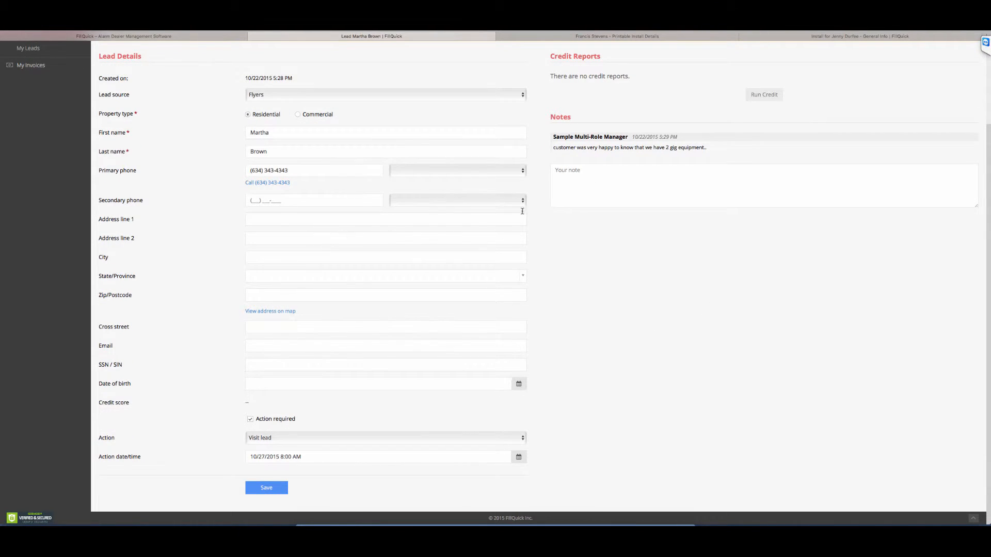
{"action": "left_click", "coordinate": [259, 365]}
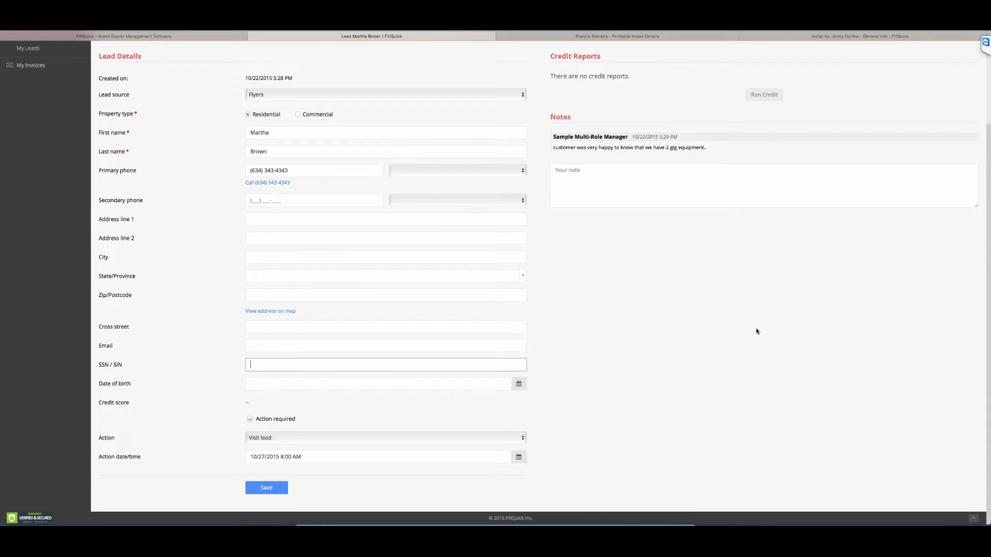
{"action": "scroll", "coordinate": [756, 331], "scroll_direction": "up", "scroll_amount": 1}
{"action": "scroll", "coordinate": [743, 321], "scroll_direction": "up", "scroll_amount": 4}
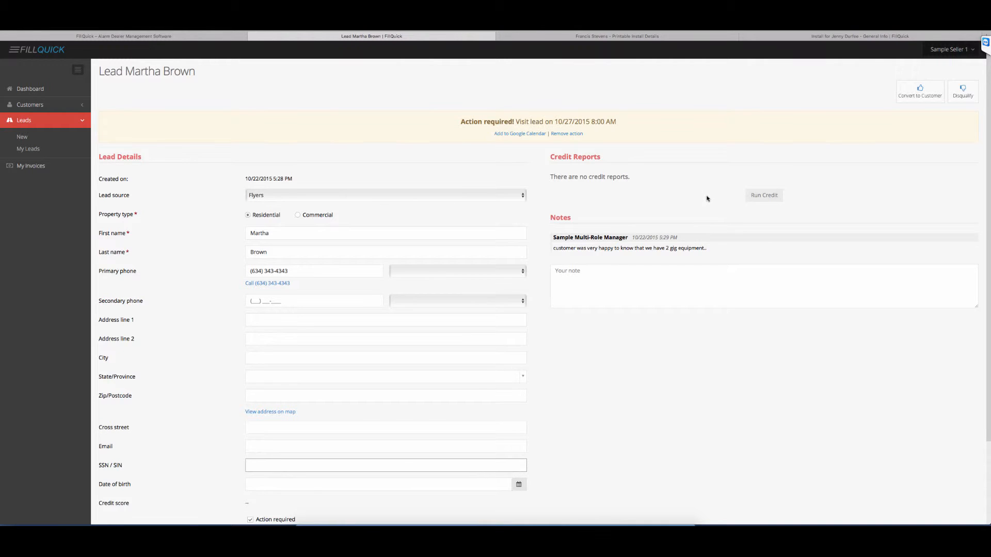
Step: Save the lead again and reopen it from the dashboard's Lead Actions list
{"action": "scroll", "coordinate": [707, 201], "scroll_direction": "down", "scroll_amount": 3}
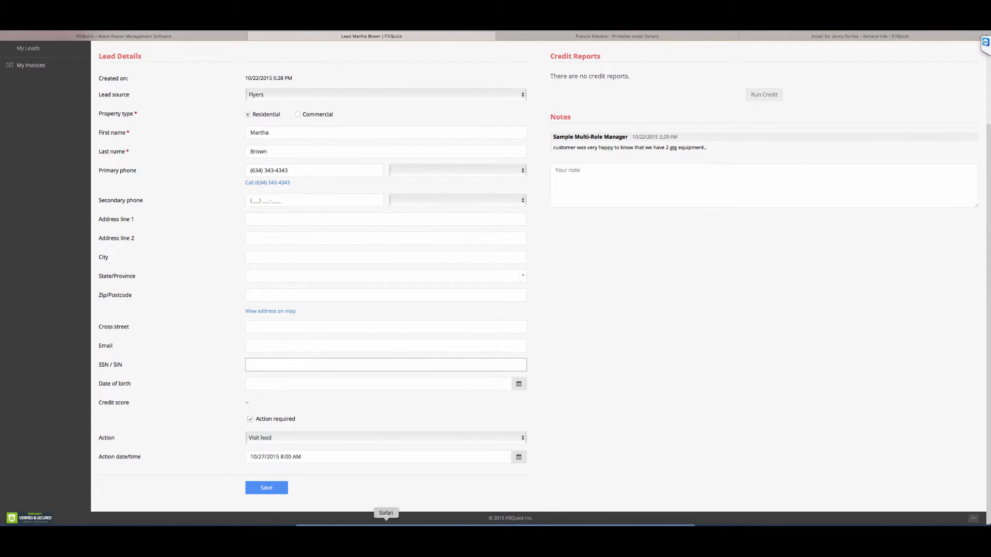
{"action": "left_click", "coordinate": [267, 488]}
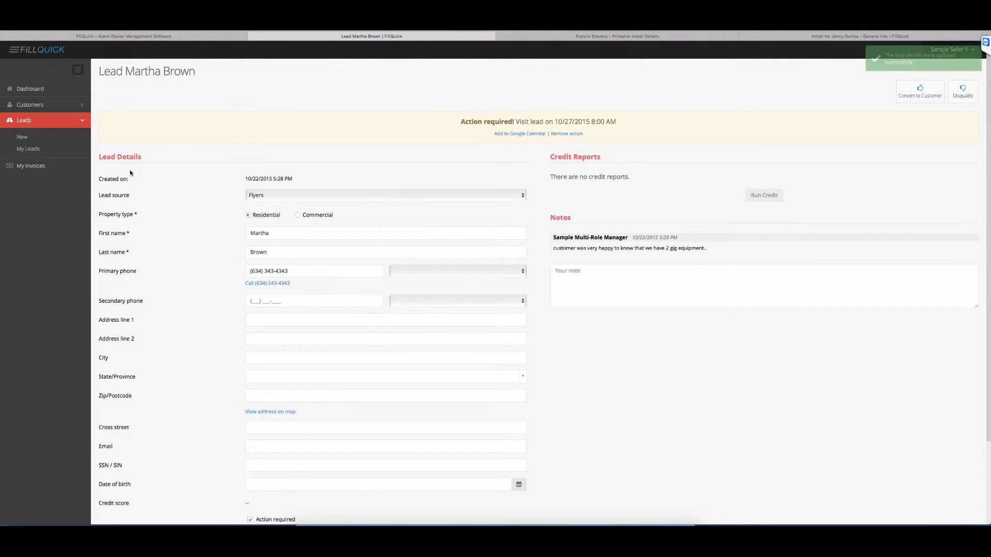
{"action": "left_click", "coordinate": [39, 93]}
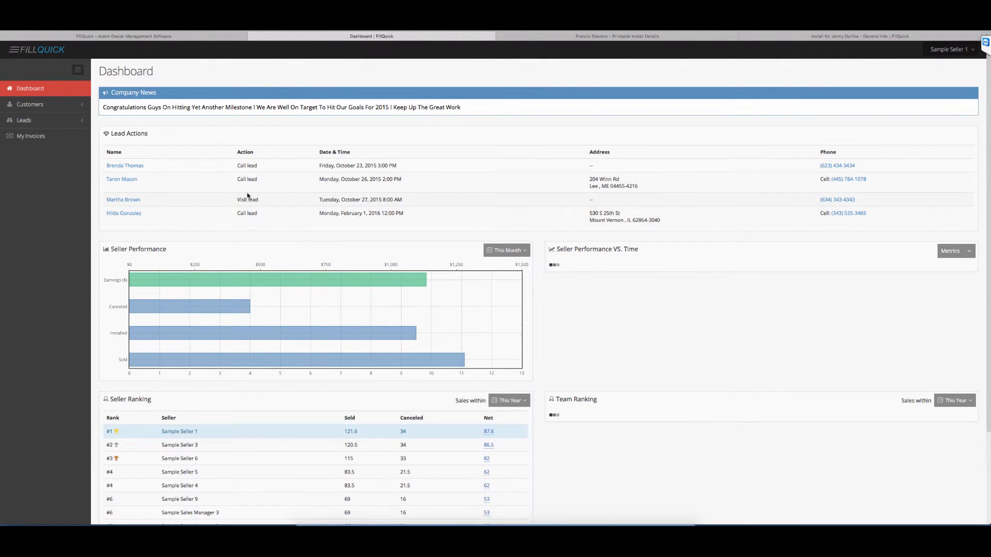
{"action": "left_click", "coordinate": [123, 201]}
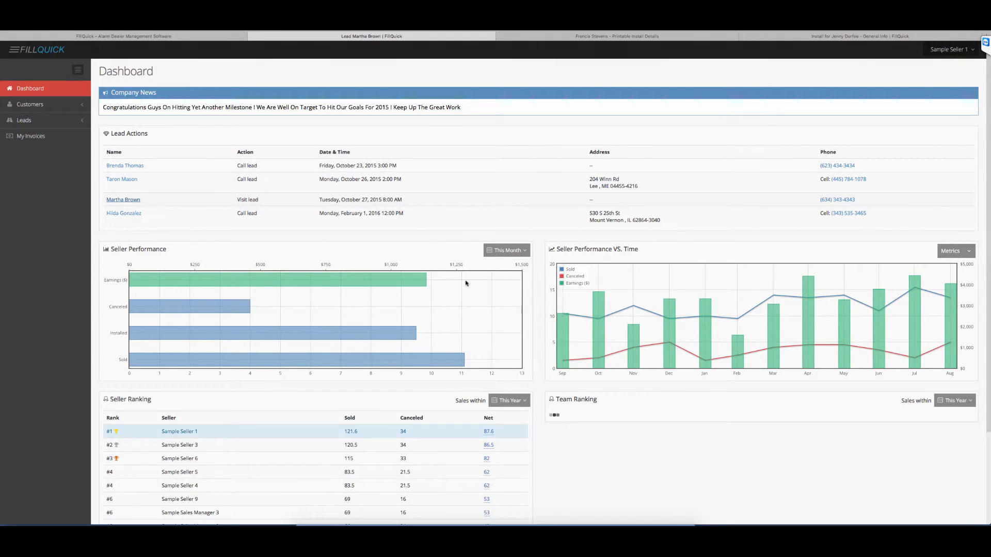
Step: Enter a partial street address in Address line 1 of the lead
{"action": "scroll", "coordinate": [690, 421], "scroll_direction": "down", "scroll_amount": 3}
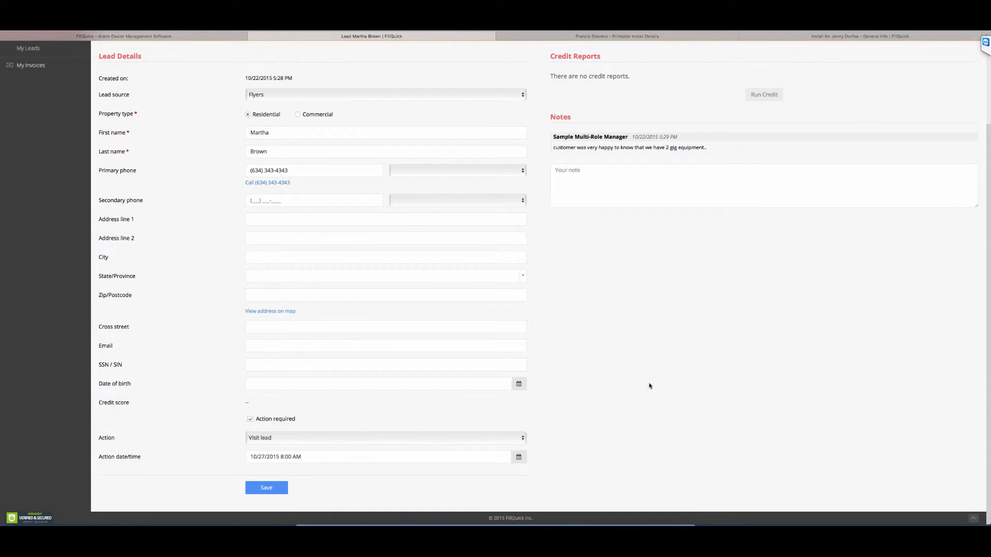
{"action": "scroll", "coordinate": [362, 287], "scroll_direction": "up", "scroll_amount": 1}
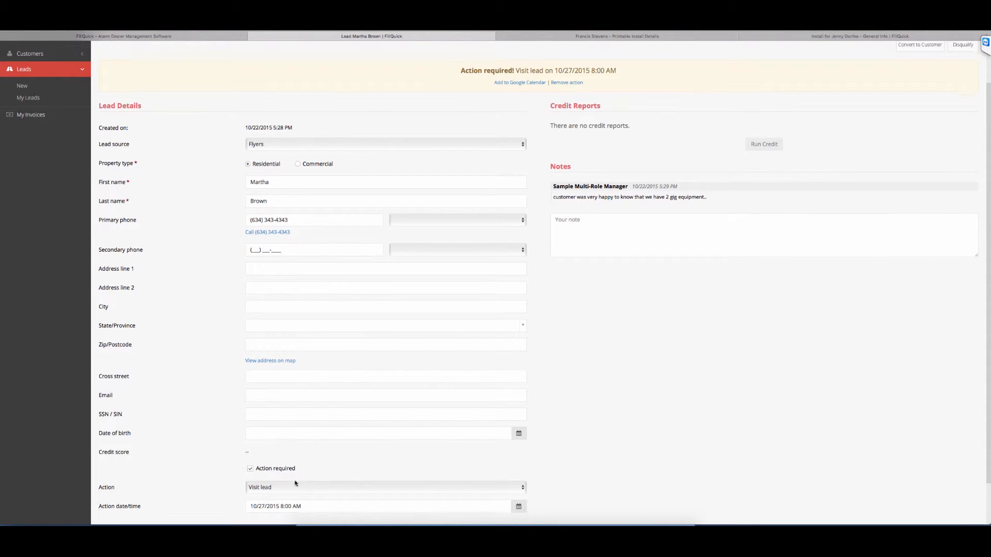
{"action": "scroll", "coordinate": [234, 270], "scroll_direction": "down", "scroll_amount": 1}
{"action": "left_click", "coordinate": [257, 257]}
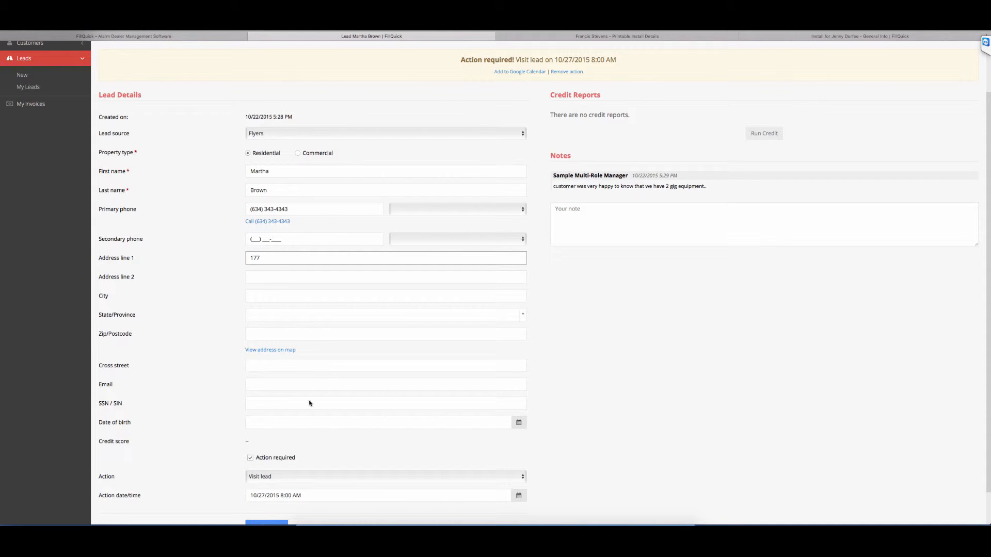
Step: Try to convert the lead to a customer, but stay on the page to keep the unsaved changes
{"action": "scroll", "coordinate": [374, 445], "scroll_direction": "up", "scroll_amount": 3}
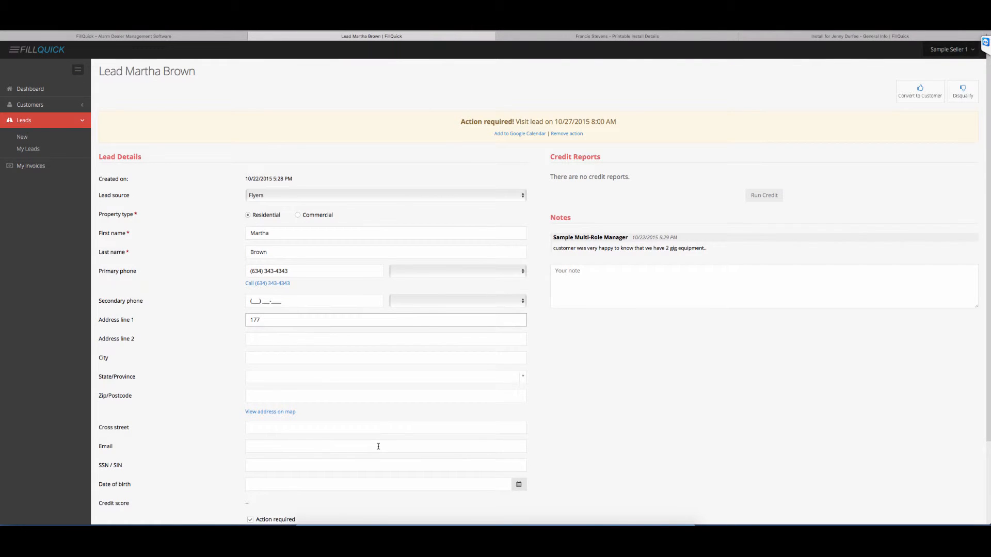
{"action": "left_click", "coordinate": [920, 91]}
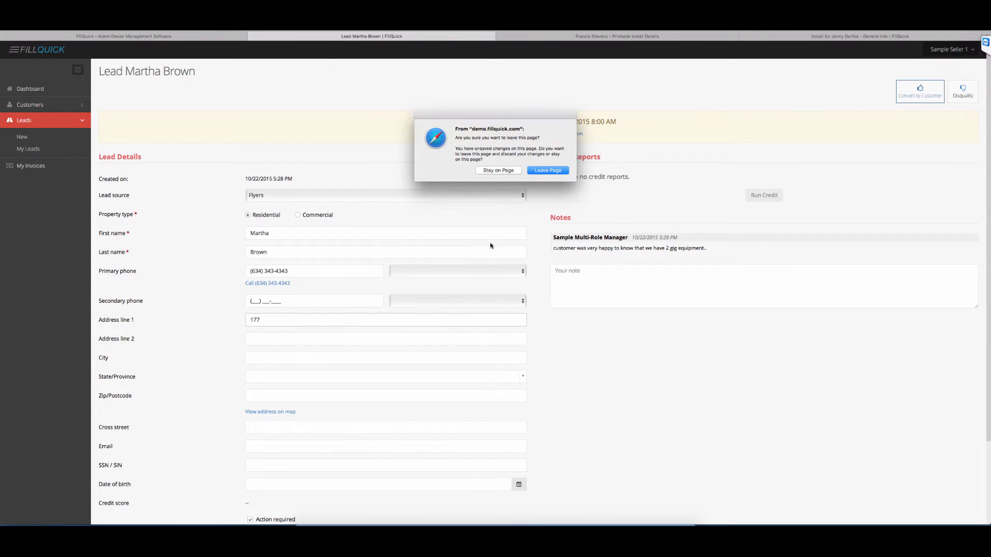
{"action": "left_click", "coordinate": [509, 171]}
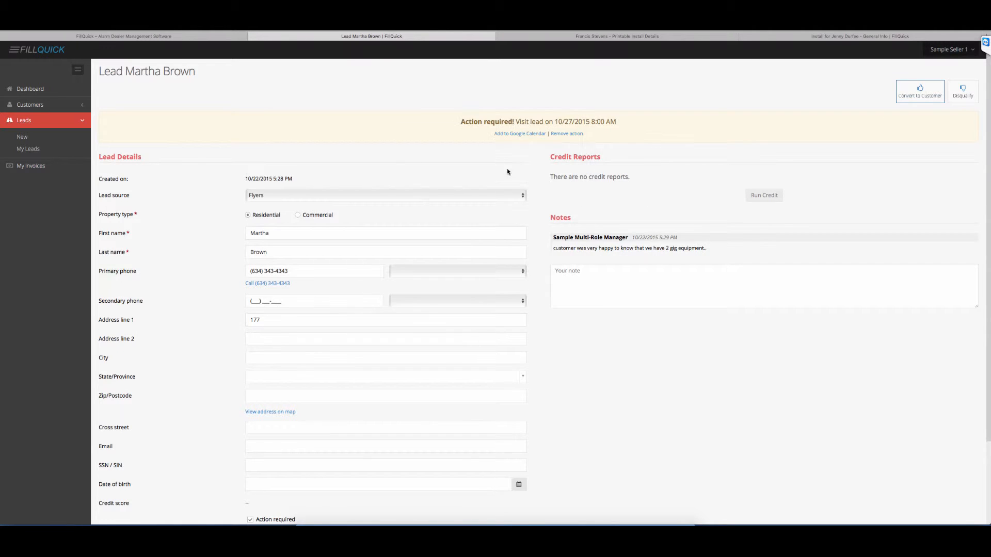
Step: Choose Not the homeowner as the lead's disqualification reason and close the form without disqualifying the lead
{"action": "left_click", "coordinate": [971, 96]}
{"action": "left_click", "coordinate": [482, 92]}
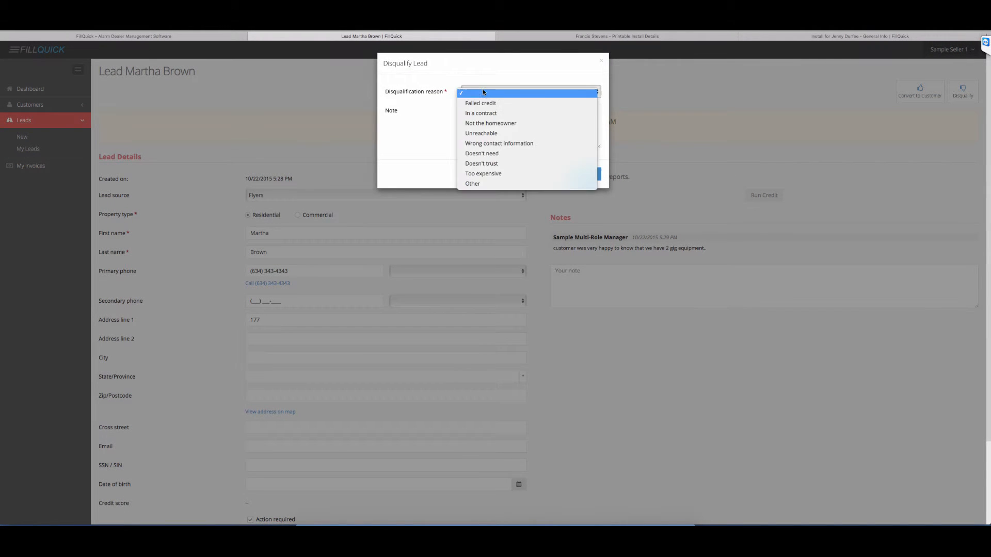
{"action": "left_click", "coordinate": [490, 123]}
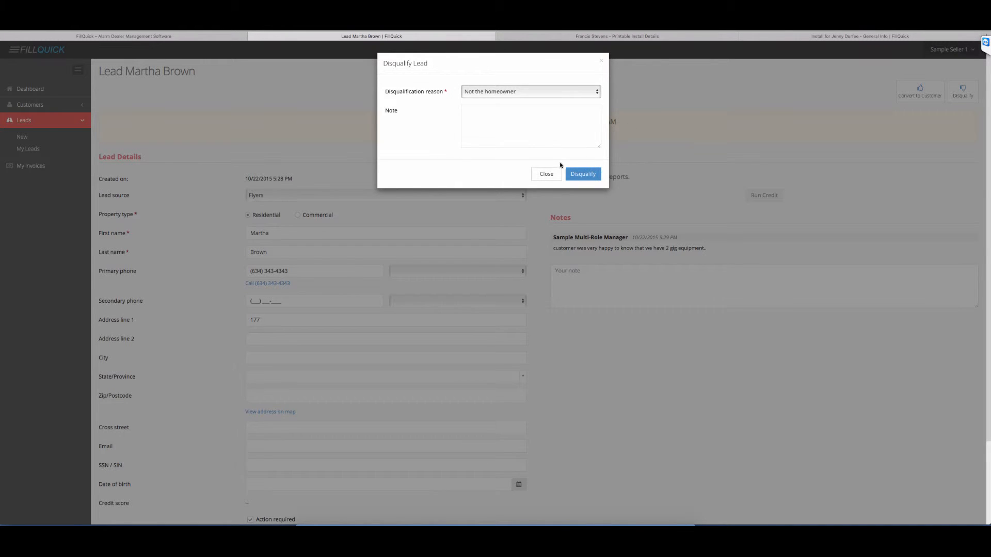
{"action": "left_click", "coordinate": [547, 173]}
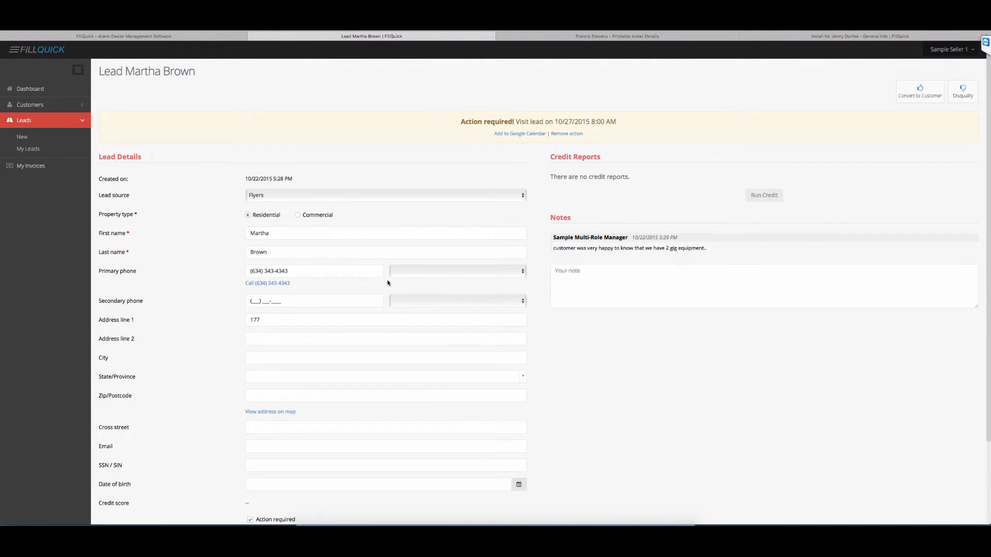
Step: Clear Address line 1 of the lead and save the lead details
{"action": "double_click", "coordinate": [340, 321]}
{"action": "key", "text": "BackSpace"}
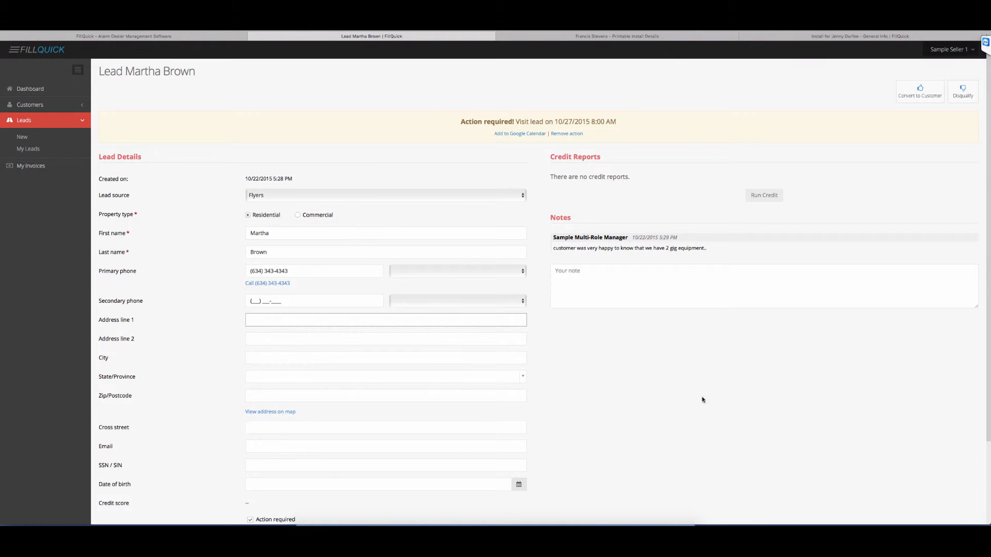
{"action": "left_click", "coordinate": [268, 488]}
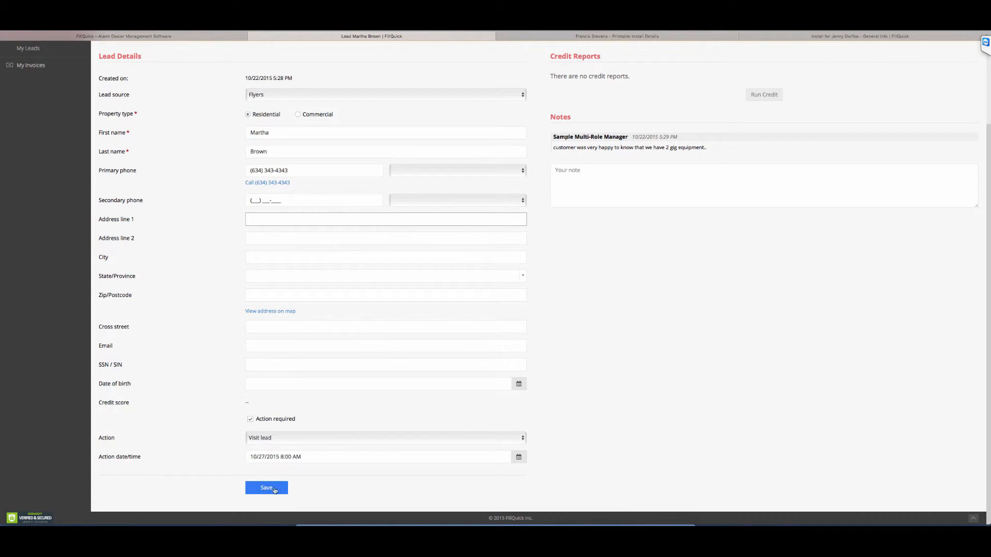
{"action": "left_click", "coordinate": [250, 303]}
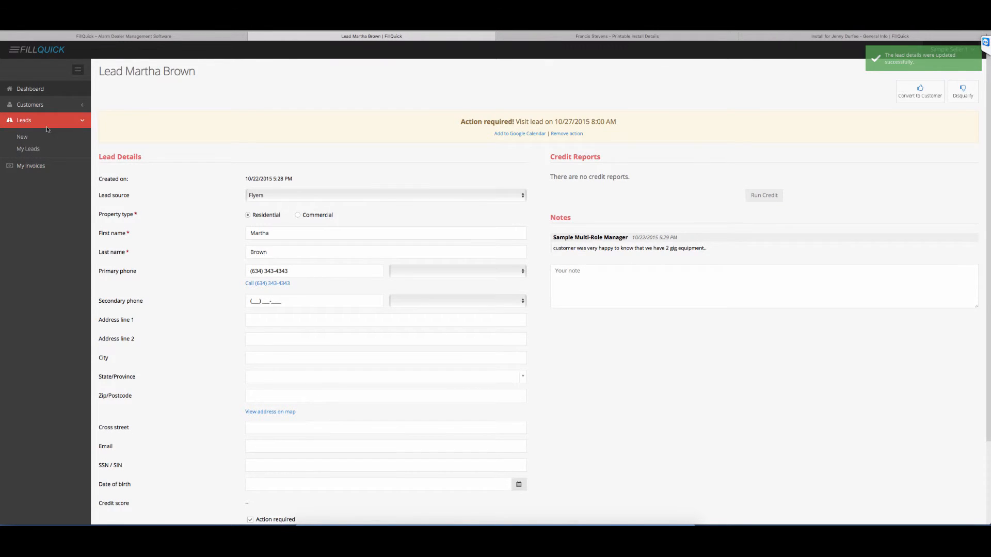
Step: Open the lead due for a call on Monday, October 26, 2015 from the dashboard's Lead Actions list
{"action": "left_click", "coordinate": [31, 89]}
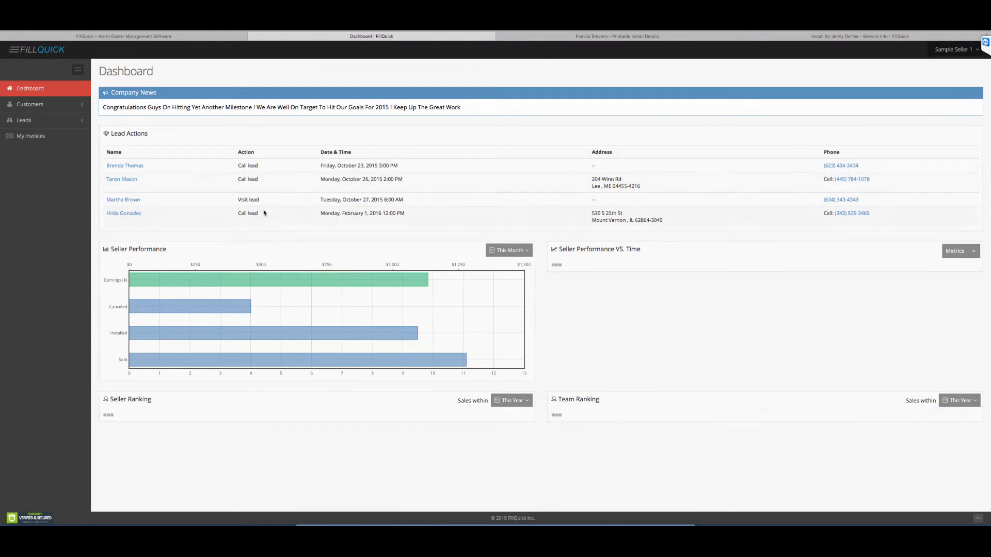
{"action": "left_click", "coordinate": [132, 180]}
{"action": "scroll", "coordinate": [438, 408], "scroll_direction": "down", "scroll_amount": 3}
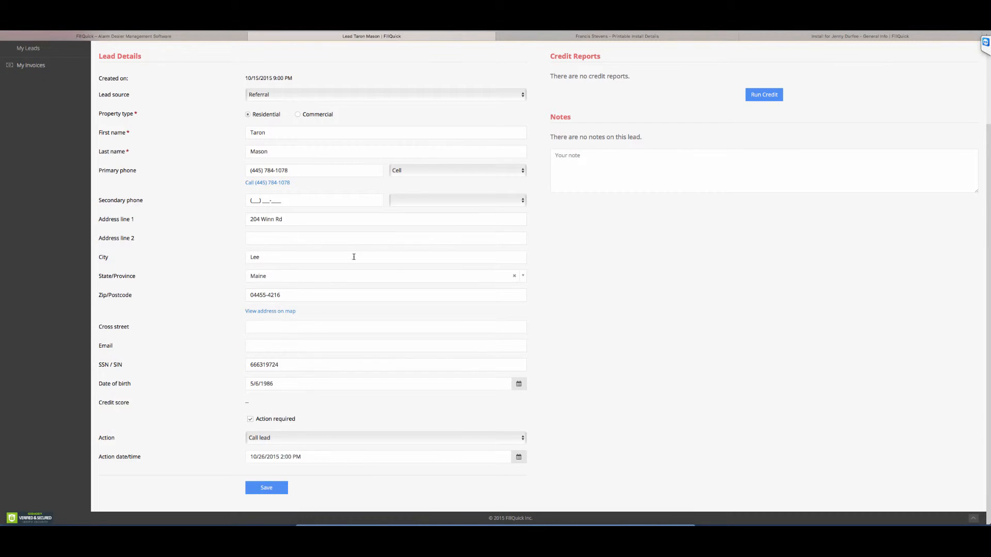
Step: Open the Credit Check form for the lead and cancel it without running credit
{"action": "scroll", "coordinate": [353, 257], "scroll_direction": "up", "scroll_amount": 1}
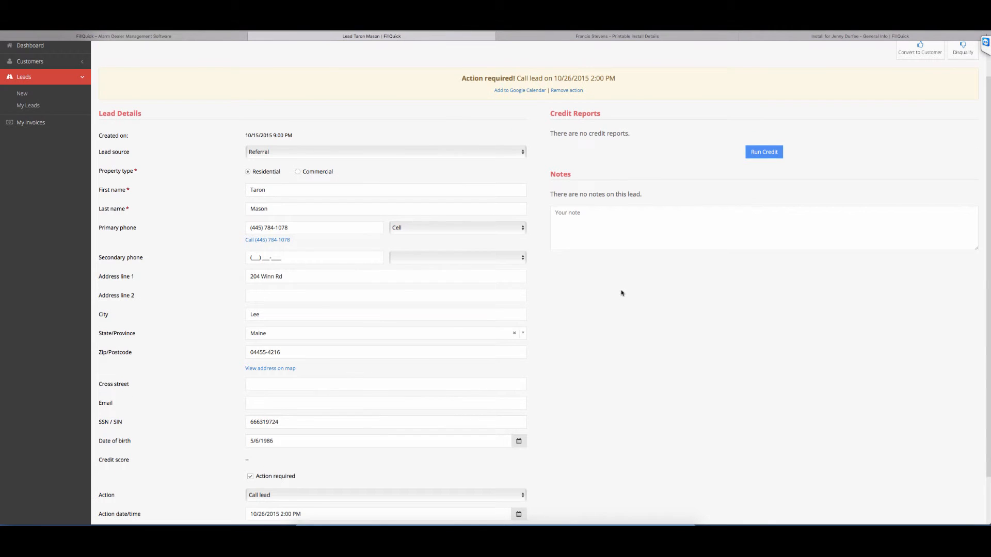
{"action": "left_click", "coordinate": [764, 152]}
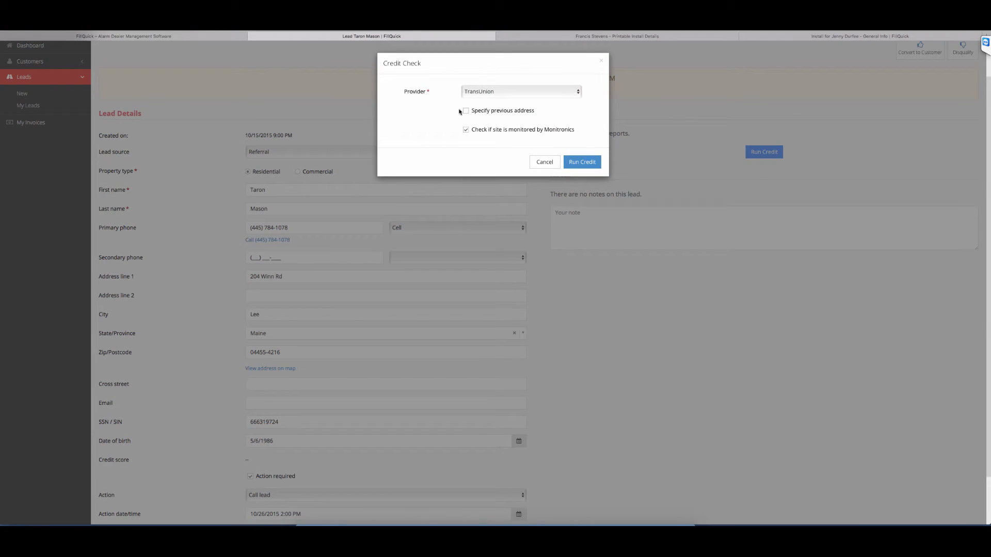
{"action": "left_click", "coordinate": [532, 162]}
{"action": "scroll", "coordinate": [814, 285], "scroll_direction": "up", "scroll_amount": 1}
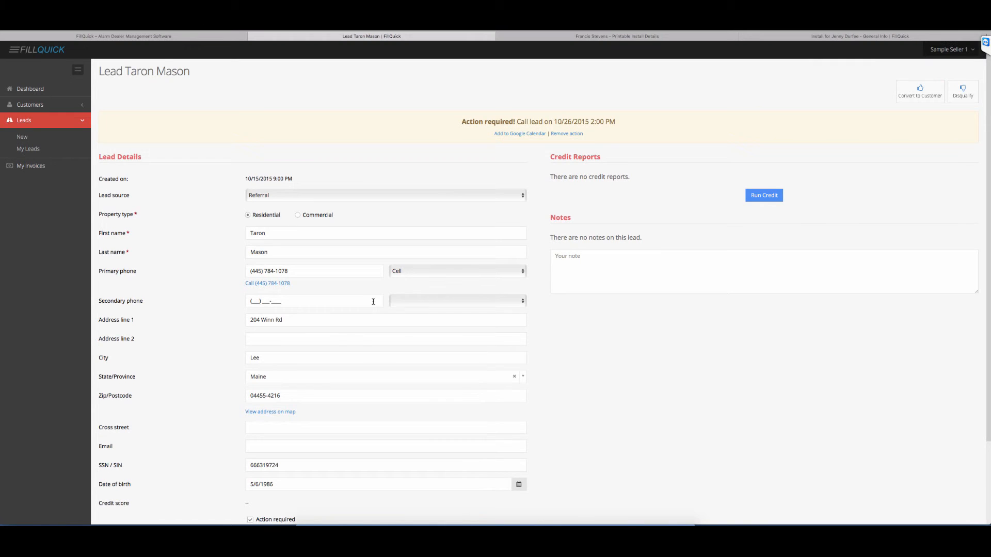
Step: Convert the lead to a customer
{"action": "scroll", "coordinate": [369, 310], "scroll_direction": "down", "scroll_amount": 2}
{"action": "scroll", "coordinate": [297, 380], "scroll_direction": "up", "scroll_amount": 2}
{"action": "left_click", "coordinate": [916, 93]}
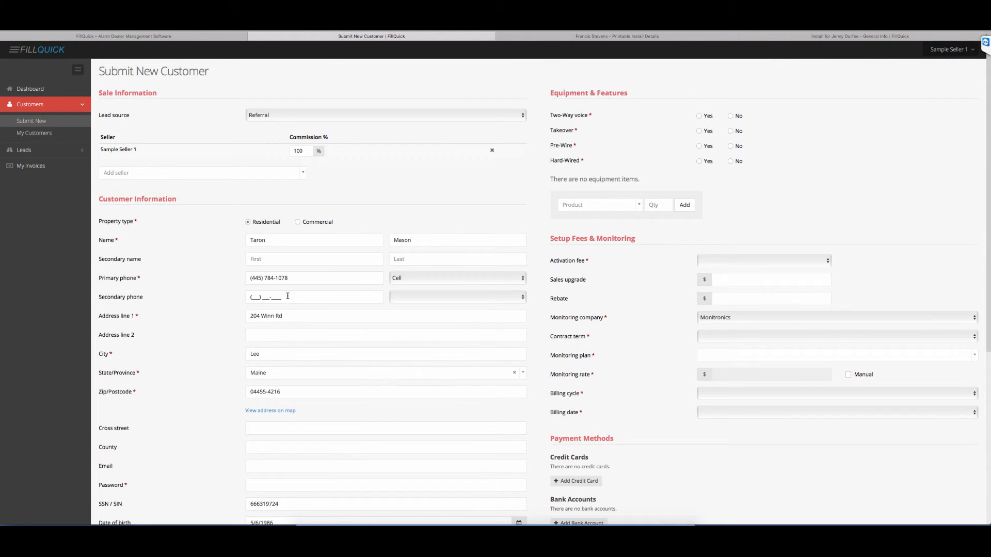
Step: Review the carried-over details in the new customer form and view the customer's address on the map
{"action": "scroll", "coordinate": [287, 309], "scroll_direction": "down", "scroll_amount": 3}
{"action": "scroll", "coordinate": [289, 320], "scroll_direction": "down", "scroll_amount": 1}
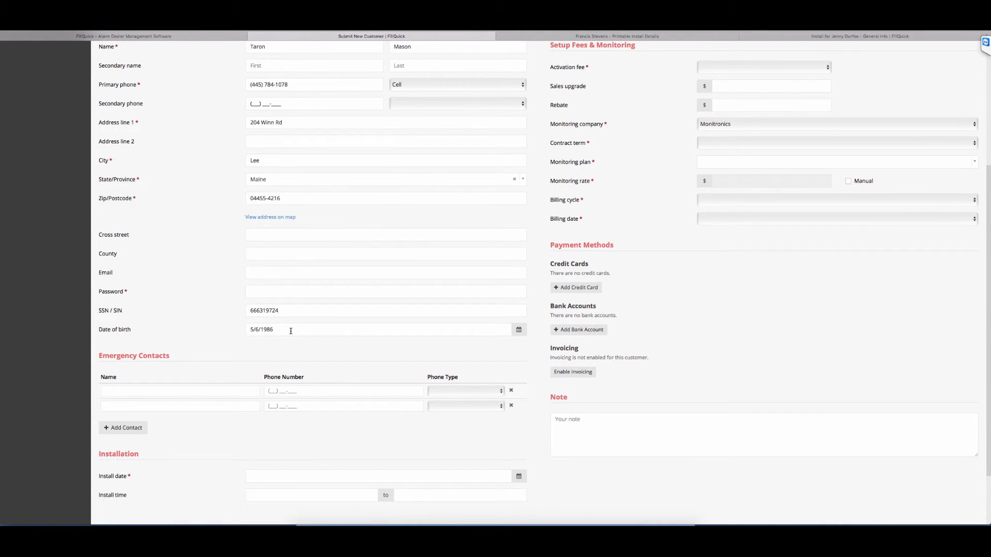
{"action": "scroll", "coordinate": [291, 331], "scroll_direction": "up", "scroll_amount": 3}
{"action": "scroll", "coordinate": [311, 313], "scroll_direction": "down", "scroll_amount": 2}
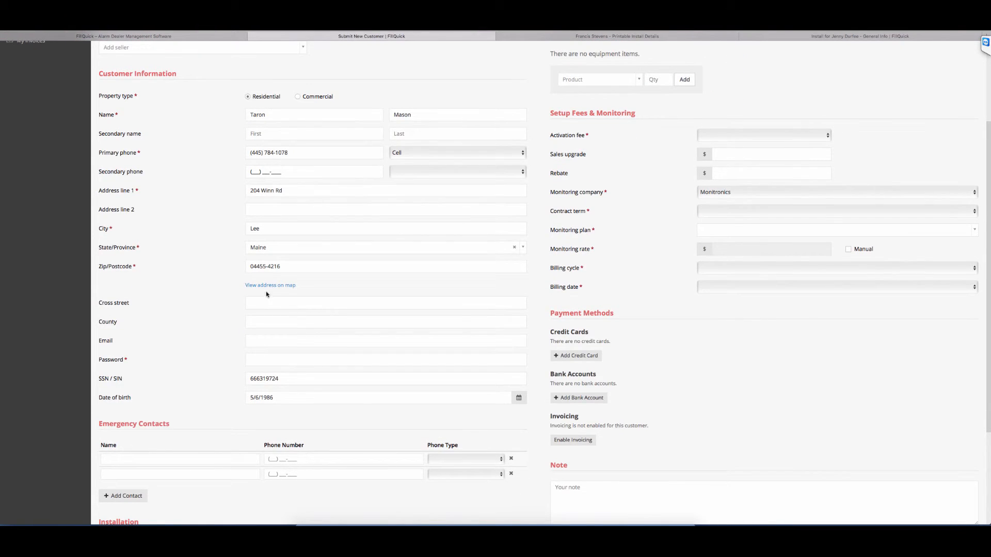
{"action": "left_click", "coordinate": [267, 287]}
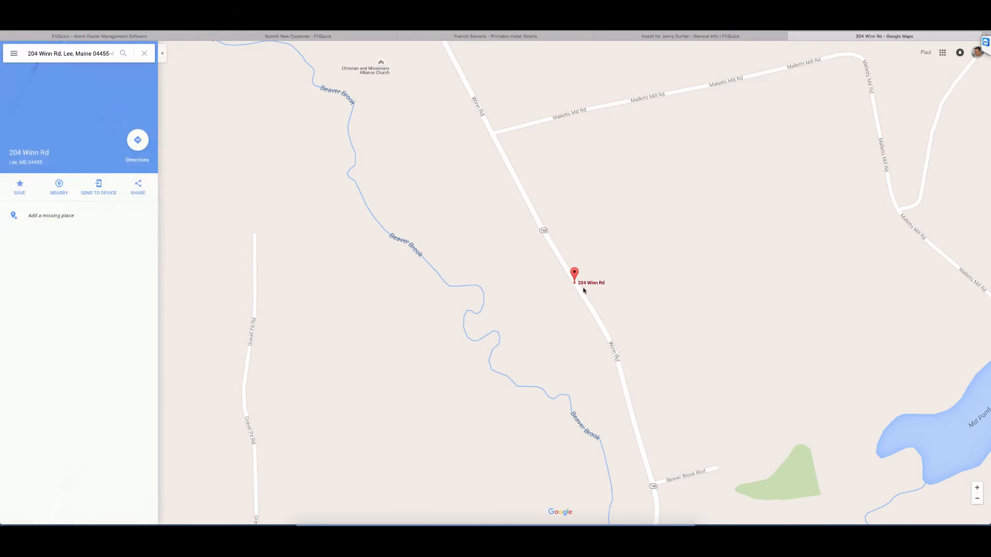
Step: Close the printable install details, install info and map pages, and return to the Submit New Customer form
{"action": "left_click", "coordinate": [711, 38]}
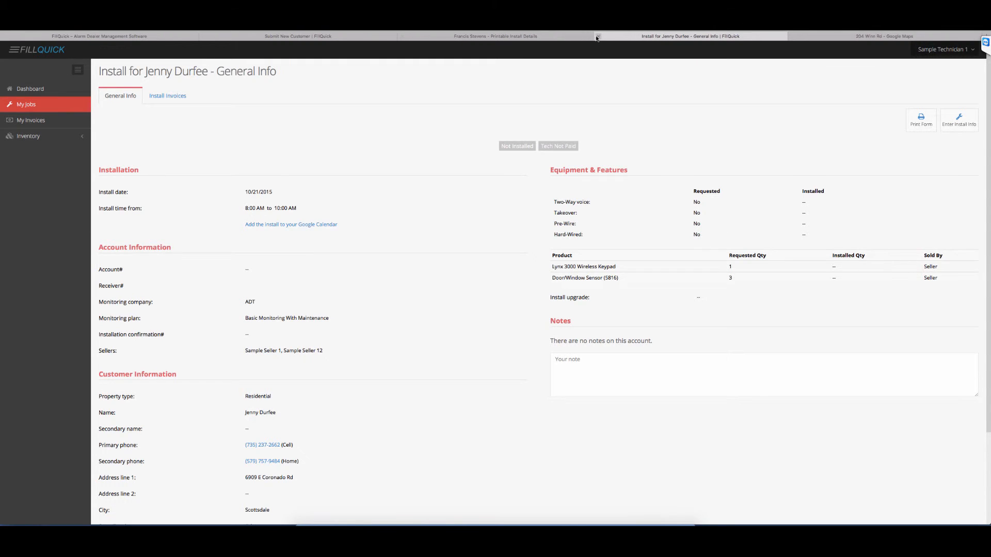
{"action": "left_click", "coordinate": [550, 39]}
{"action": "left_click", "coordinate": [402, 36]}
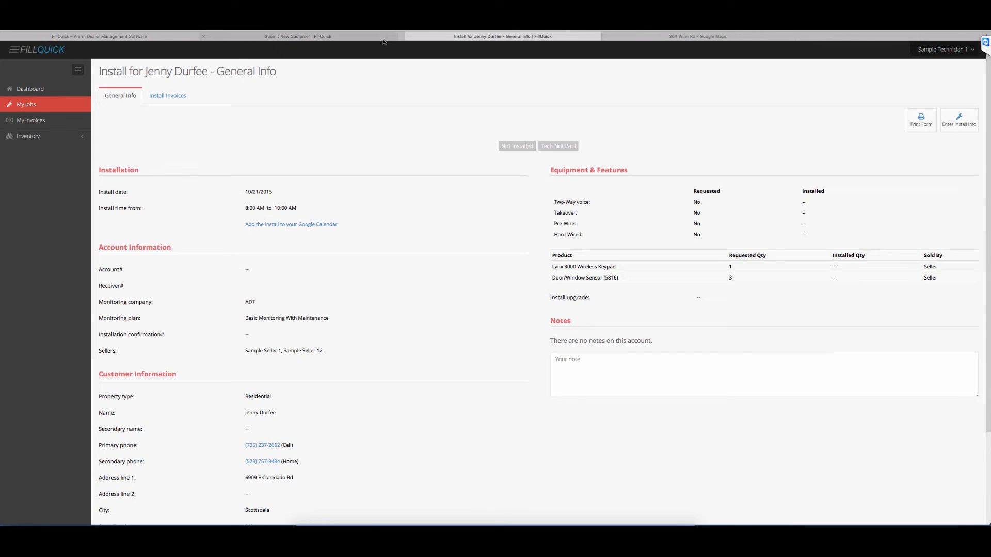
{"action": "left_click", "coordinate": [359, 37]}
{"action": "left_click", "coordinate": [421, 37]}
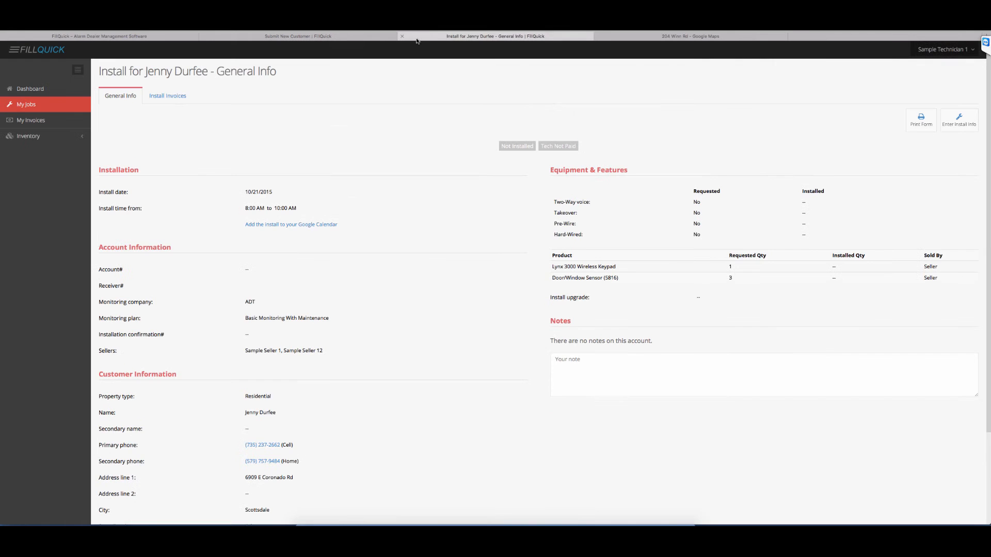
{"action": "left_click", "coordinate": [402, 36]}
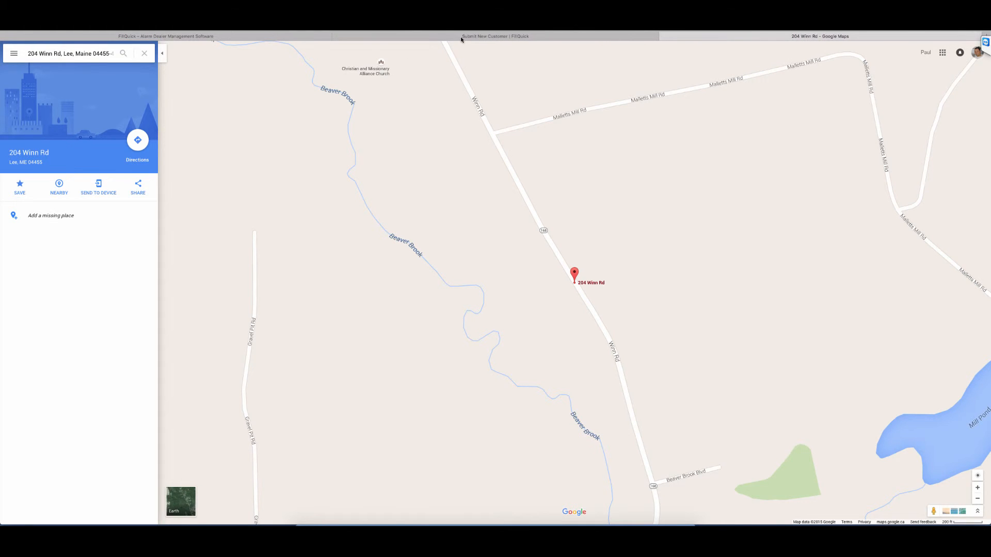
{"action": "left_click", "coordinate": [461, 38]}
{"action": "left_click", "coordinate": [664, 36]}
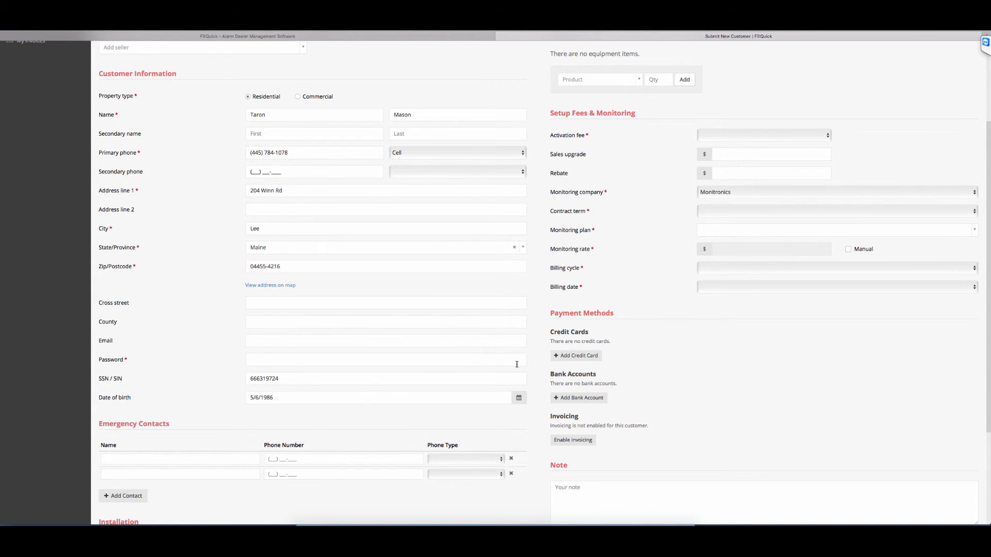
Step: Start a new Visa credit card with a sample card number, and close the form without adding it
{"action": "left_click", "coordinate": [576, 355]}
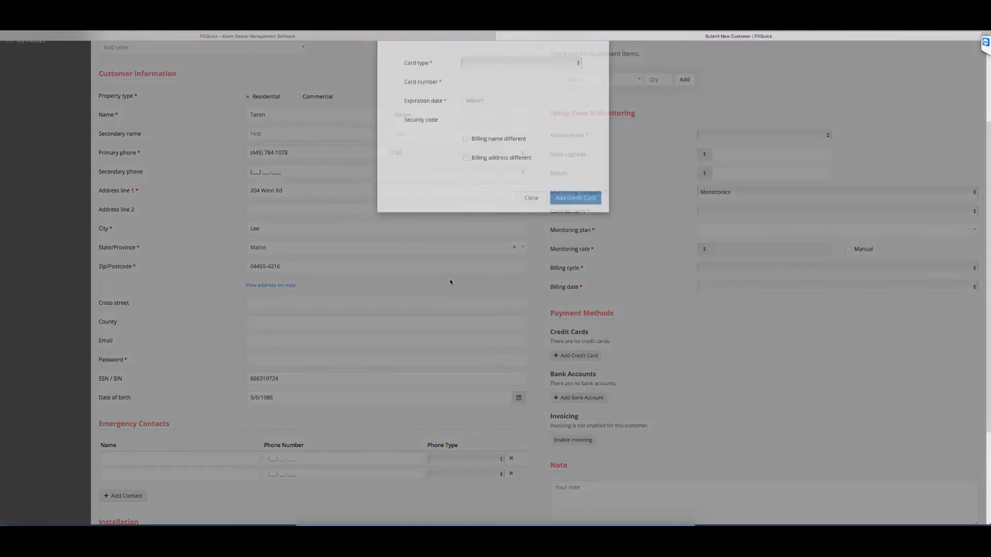
{"action": "left_click", "coordinate": [519, 88]}
{"action": "left_click", "coordinate": [480, 103]}
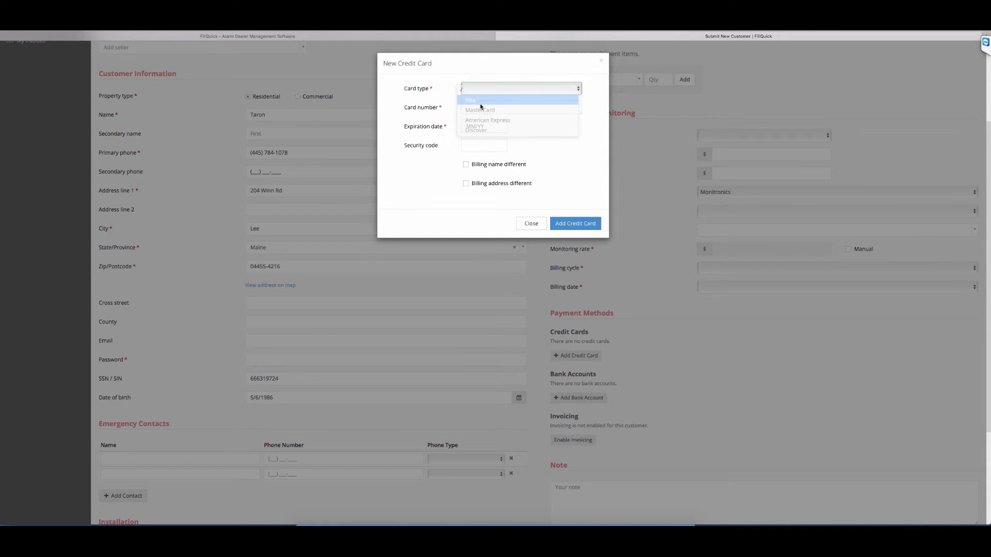
{"action": "left_click", "coordinate": [468, 106]}
{"action": "type", "text": "3745676868756876"}
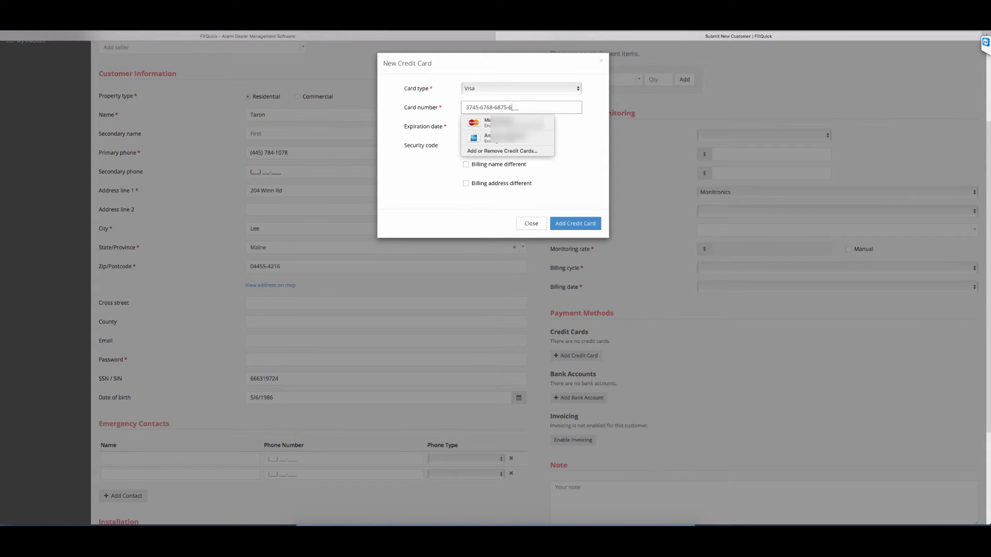
{"action": "key", "text": "Tab"}
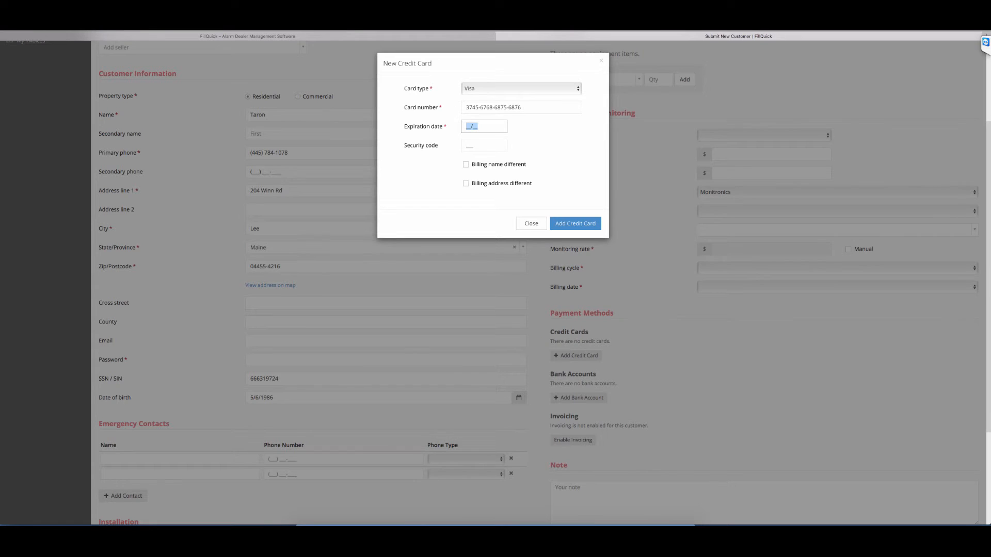
{"action": "left_click", "coordinate": [531, 223]}
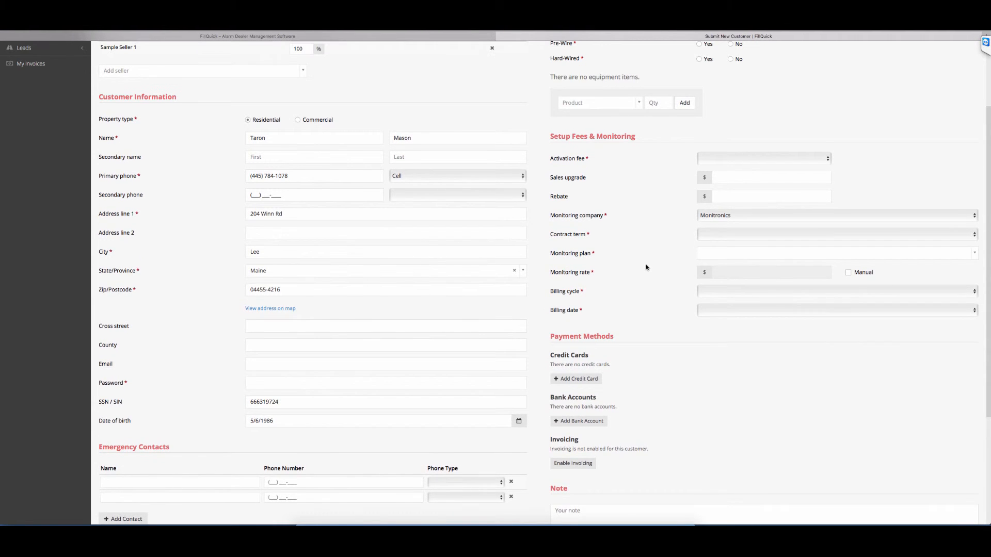
Step: Examine the choices for monitoring company, activation fee, contract term and monitoring plan without selecting any
{"action": "left_click", "coordinate": [719, 229]}
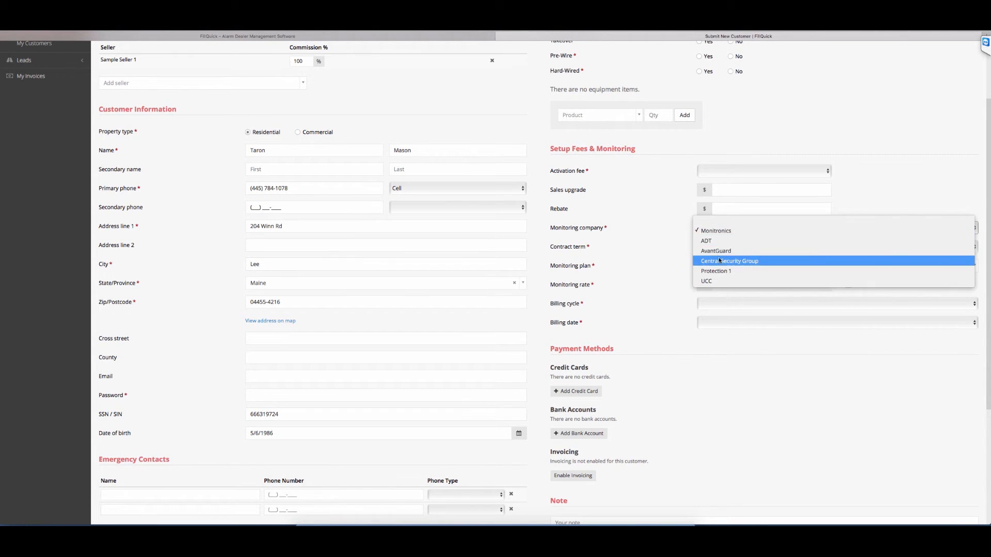
{"action": "left_click", "coordinate": [641, 249]}
{"action": "left_click", "coordinate": [739, 173]}
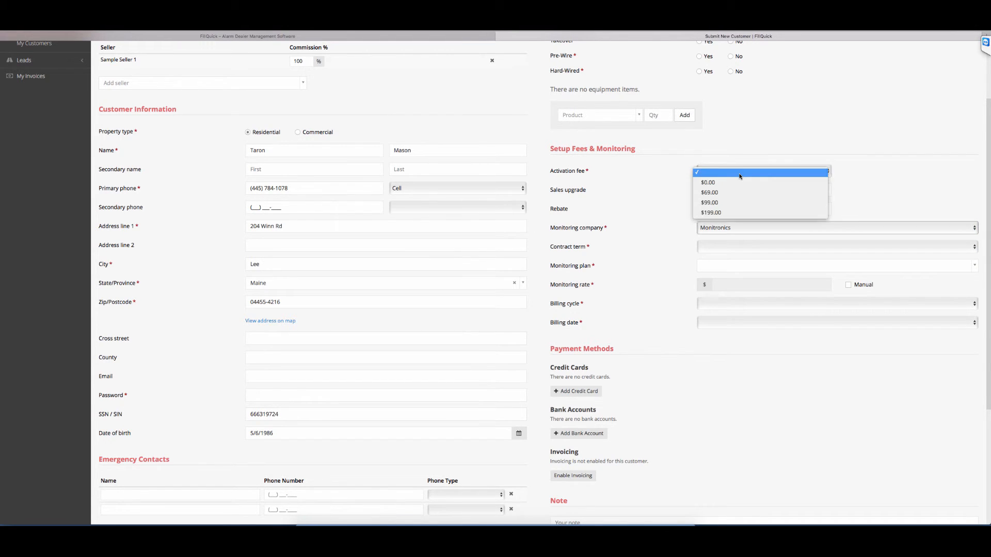
{"action": "left_click", "coordinate": [908, 195]}
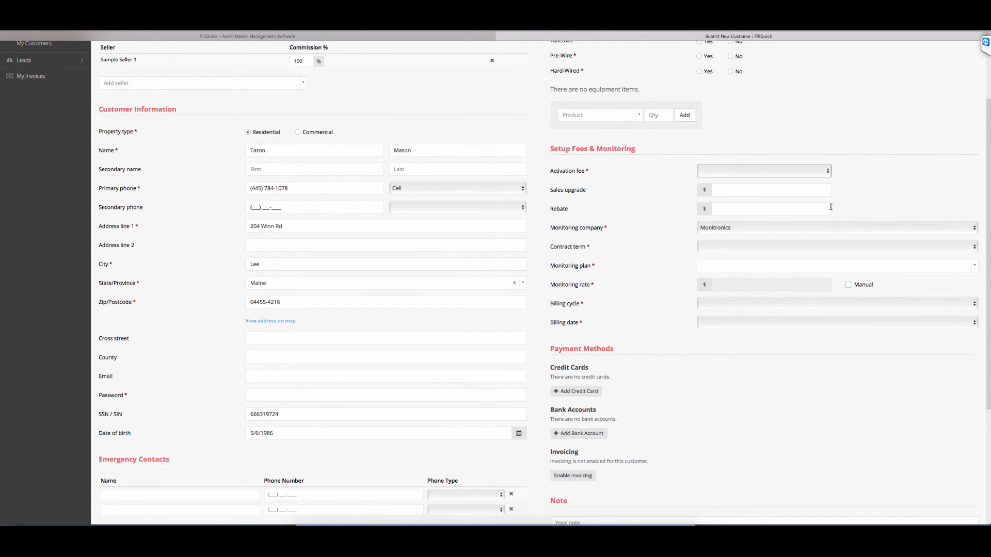
{"action": "left_click", "coordinate": [751, 191]}
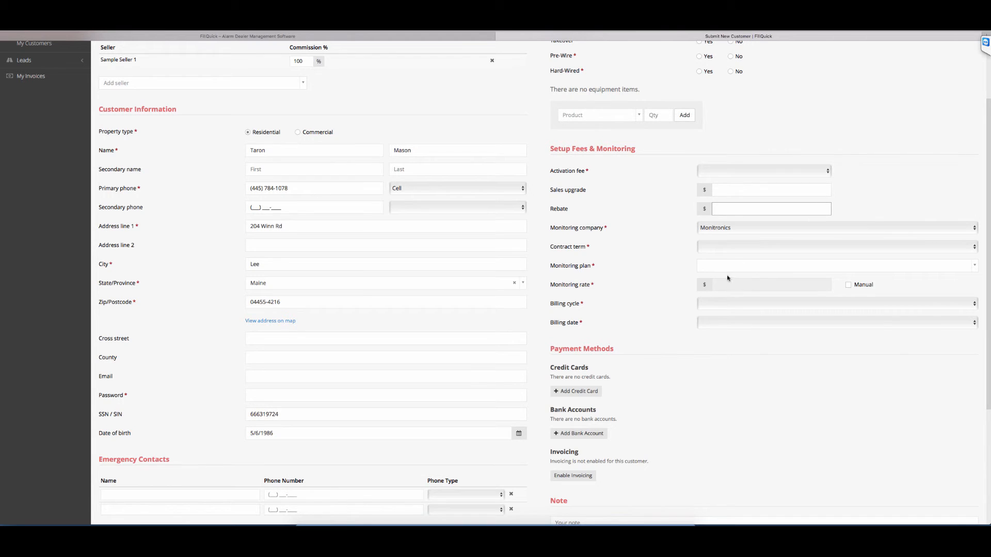
{"action": "left_click", "coordinate": [731, 250]}
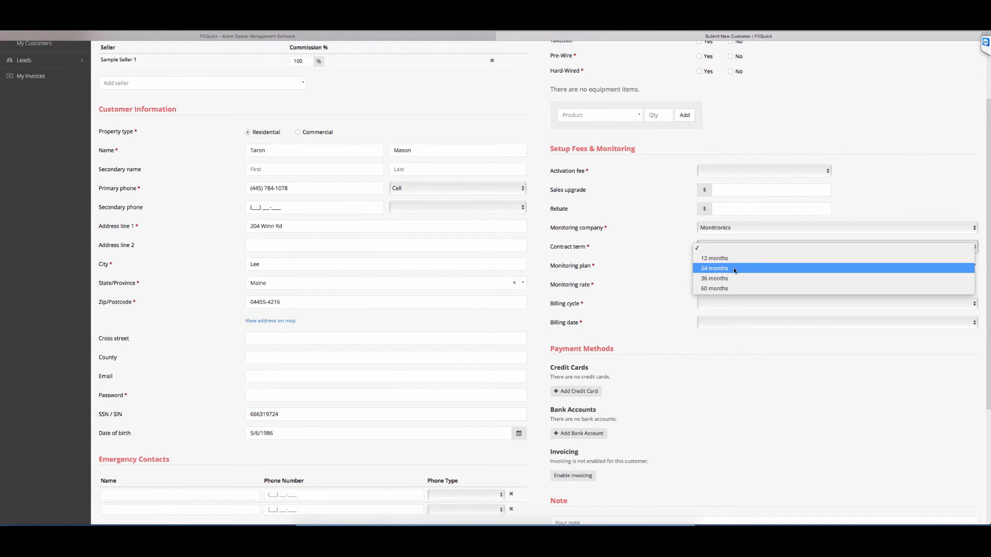
{"action": "left_click", "coordinate": [767, 343]}
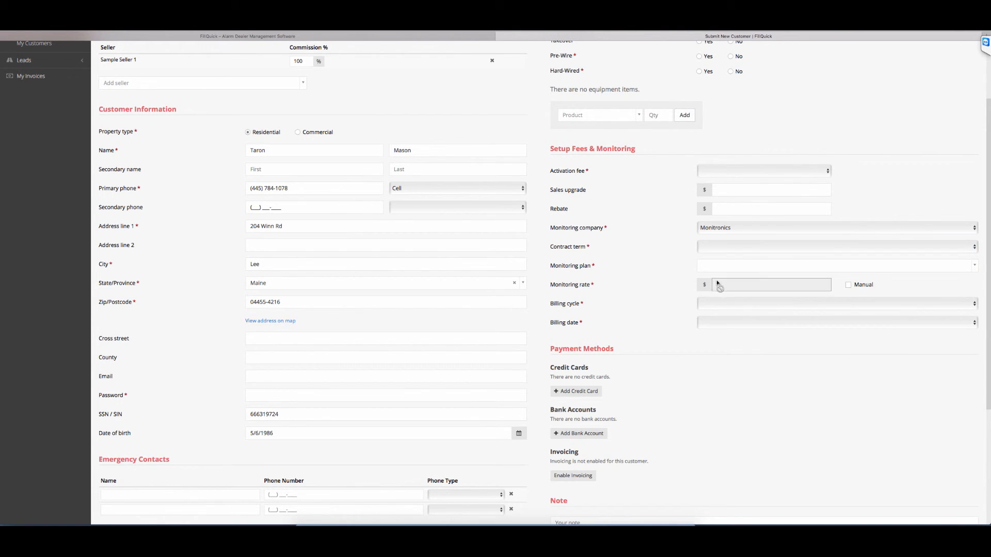
{"action": "left_click", "coordinate": [742, 267]}
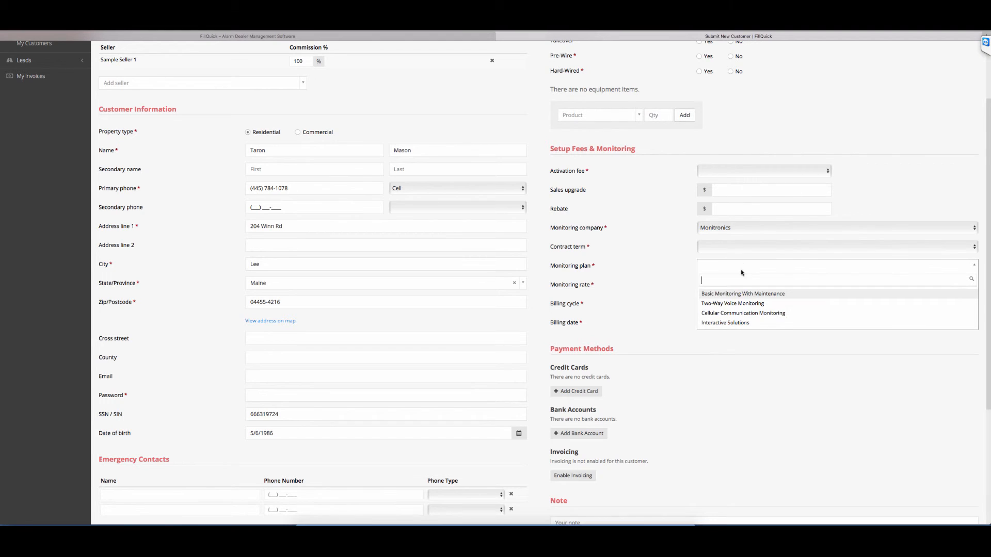
{"action": "left_click", "coordinate": [740, 228]}
Step: Set the customer's monitoring company to AvantGuard and the contract term to 60 months
{"action": "left_click", "coordinate": [739, 229]}
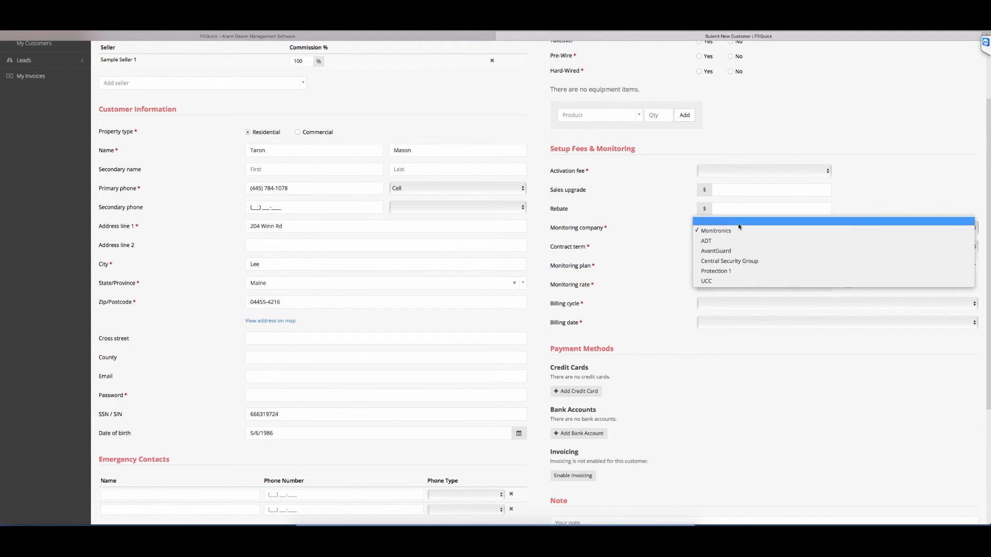
{"action": "left_click", "coordinate": [739, 252]}
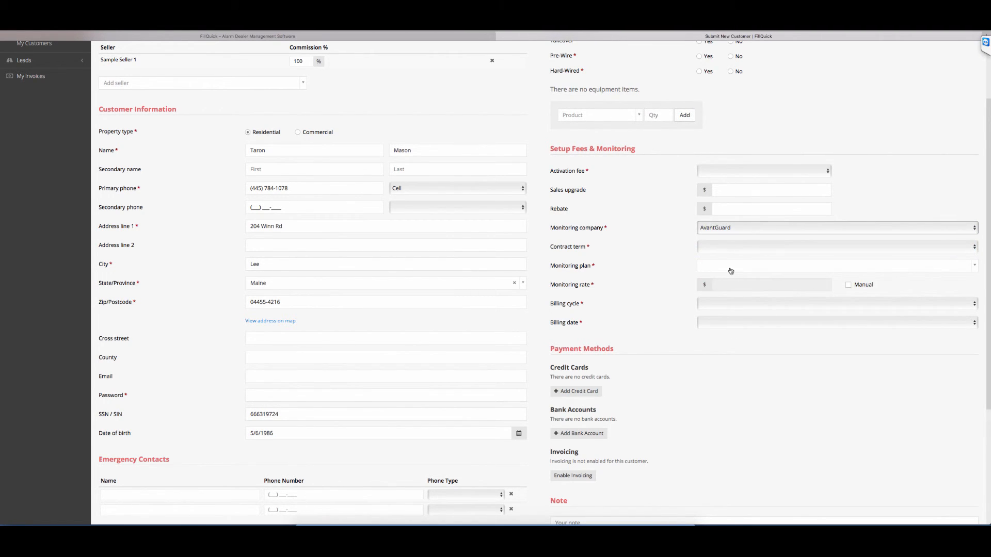
{"action": "left_click", "coordinate": [730, 249]}
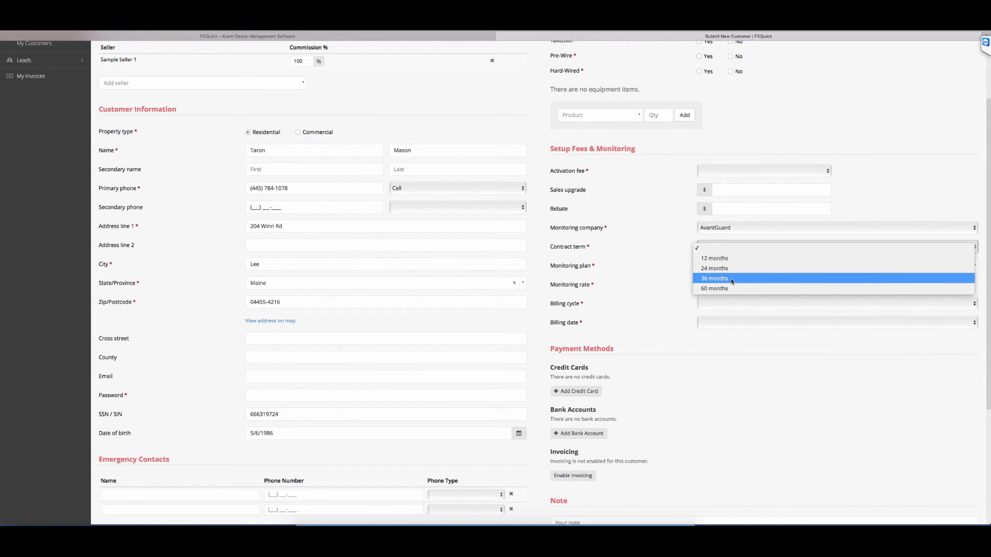
{"action": "left_click", "coordinate": [732, 284]}
Step: Choose the Two-Way Voice Monitoring plan and enable manual entry of the monitoring rate
{"action": "left_click", "coordinate": [728, 268]}
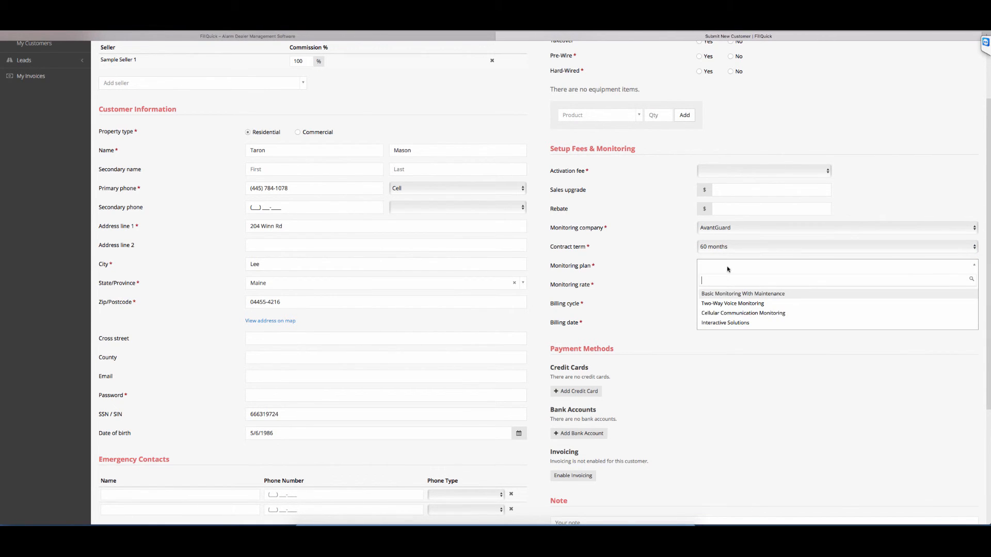
{"action": "left_click", "coordinate": [729, 305]}
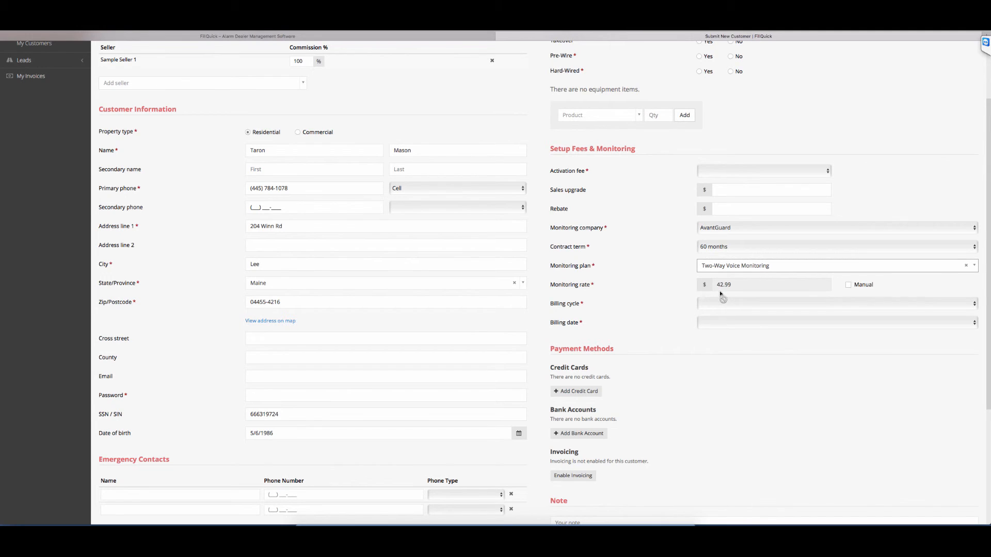
{"action": "left_click", "coordinate": [855, 285]}
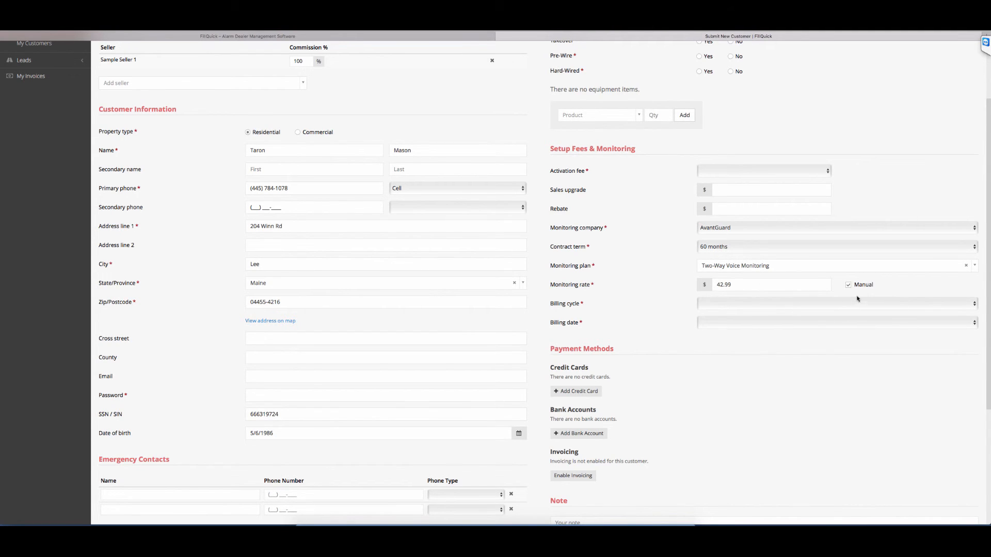
Step: Turn off manual entry of the monitoring rate and view the billing cycle choices without selecting one
{"action": "left_click", "coordinate": [849, 285]}
{"action": "left_click", "coordinate": [815, 308]}
{"action": "left_click", "coordinate": [814, 312]}
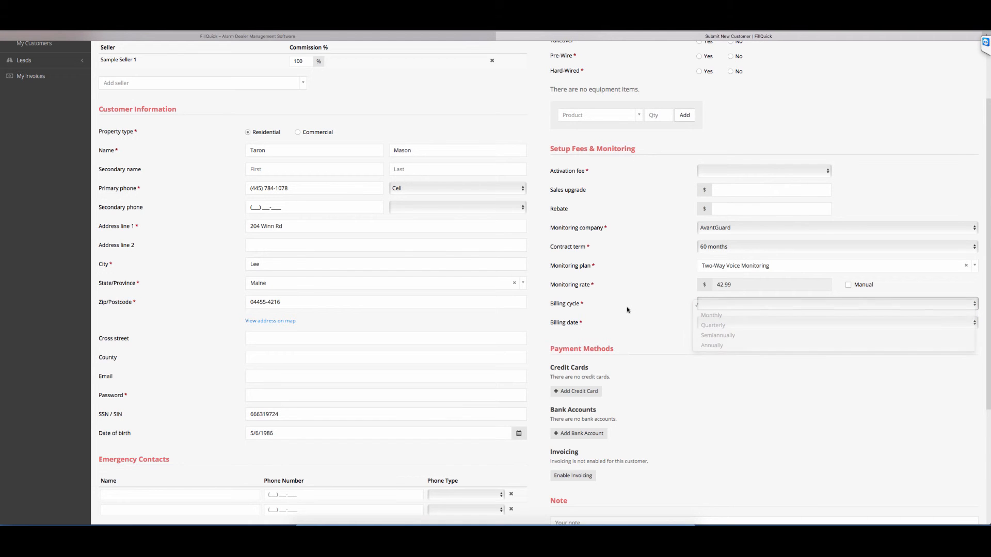
{"action": "scroll", "coordinate": [656, 383], "scroll_direction": "down", "scroll_amount": 4}
{"action": "scroll", "coordinate": [656, 385], "scroll_direction": "up", "scroll_amount": 6}
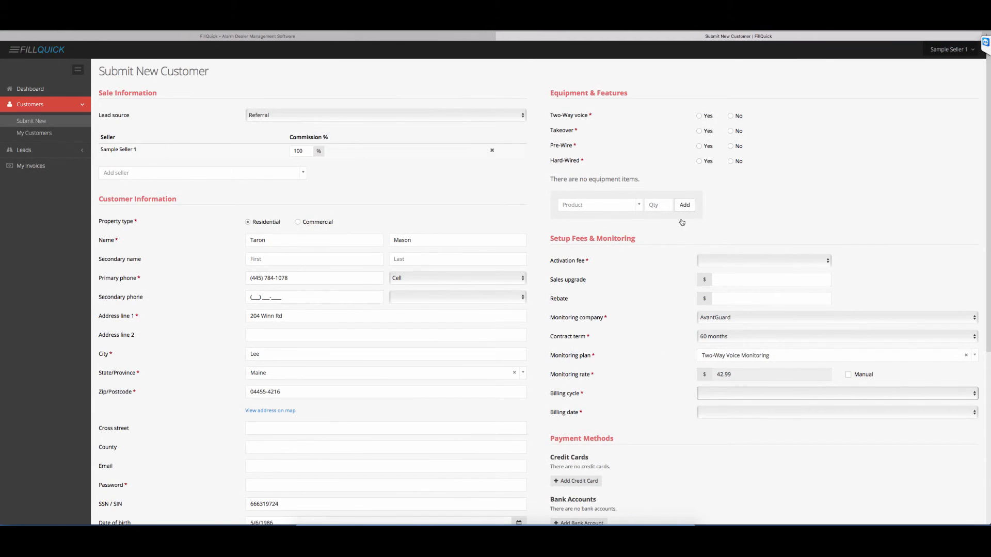
Step: Set Hard-Wired, Pre-Wire, Takeover and Two-Way voice all to No for the customer
{"action": "left_click", "coordinate": [730, 161]}
{"action": "left_click", "coordinate": [730, 146]}
{"action": "left_click", "coordinate": [732, 131]}
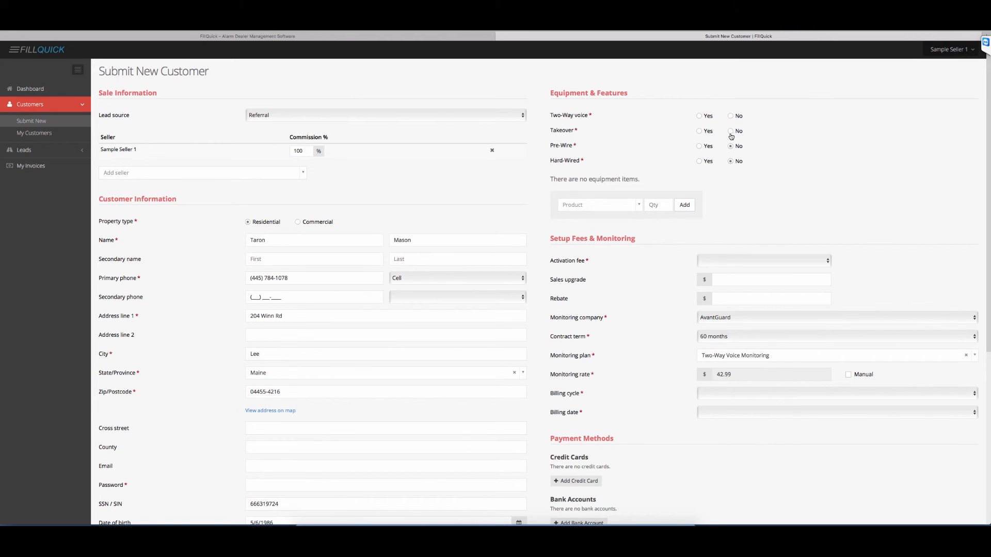
{"action": "left_click", "coordinate": [731, 116]}
Step: Find the Lynx 3000 Wireless Keypad among the products and add it to the customer's equipment with quantity 1
{"action": "left_click", "coordinate": [607, 205]}
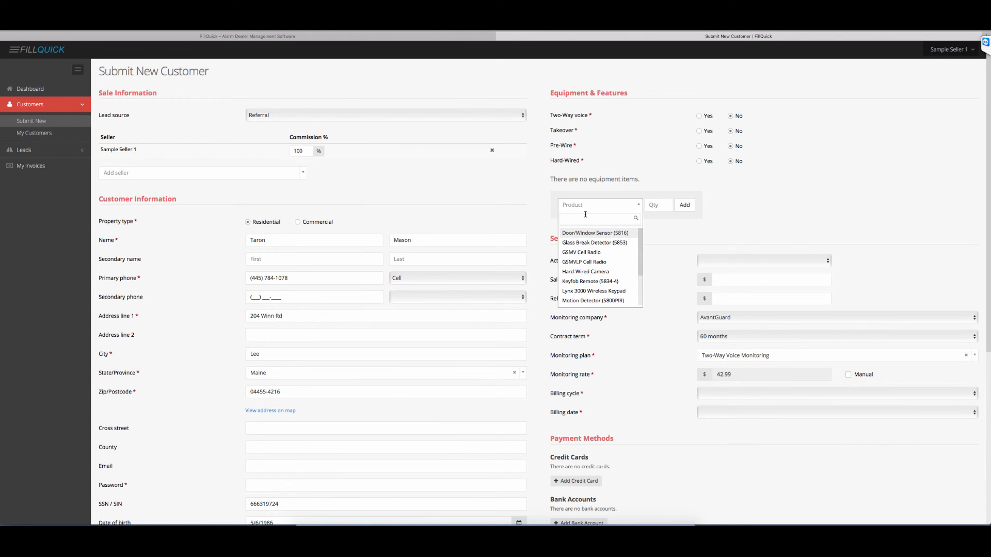
{"action": "type", "text": "lynx"}
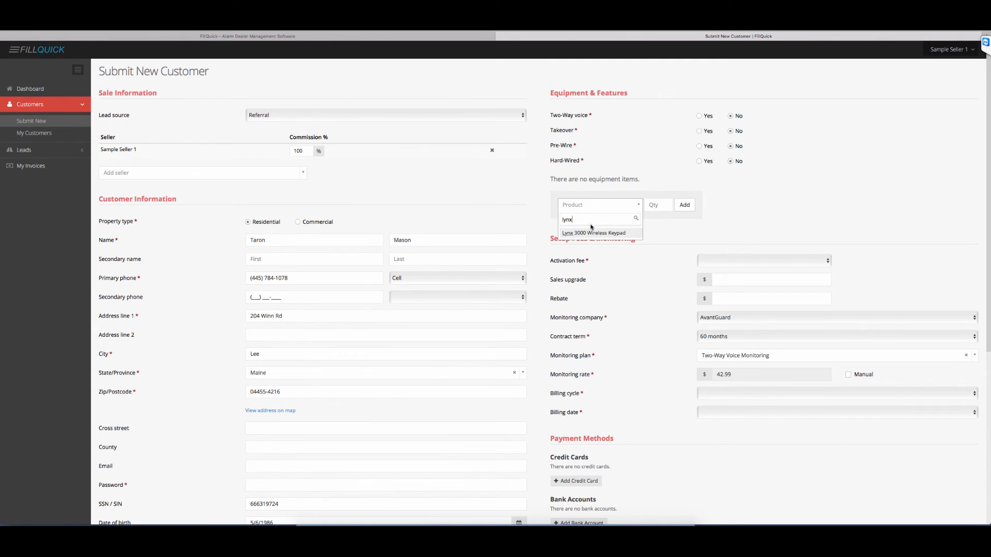
{"action": "left_click", "coordinate": [594, 233]}
{"action": "left_click", "coordinate": [653, 205]}
{"action": "type", "text": "1"}
{"action": "left_click", "coordinate": [685, 205]}
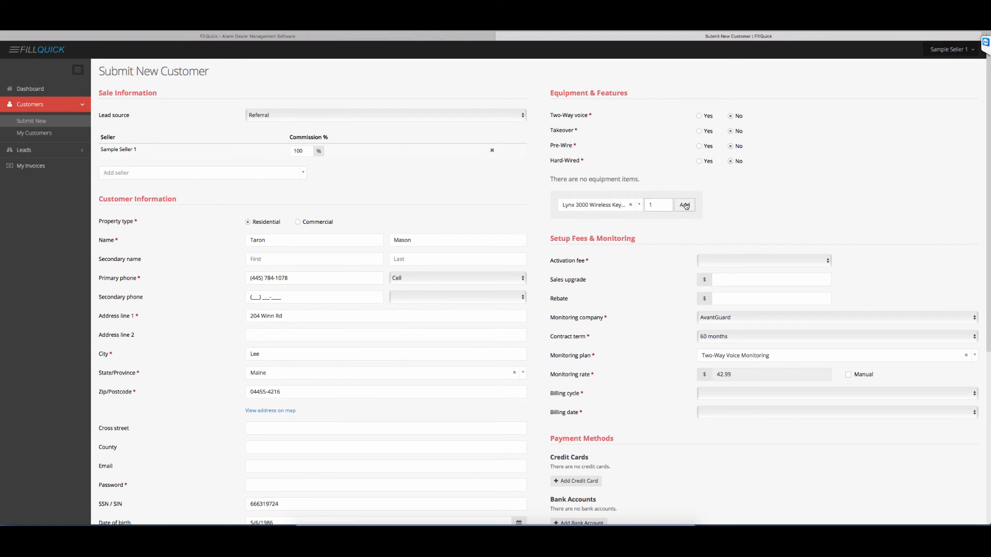
{"action": "left_click", "coordinate": [617, 217]}
{"action": "left_click", "coordinate": [845, 203]}
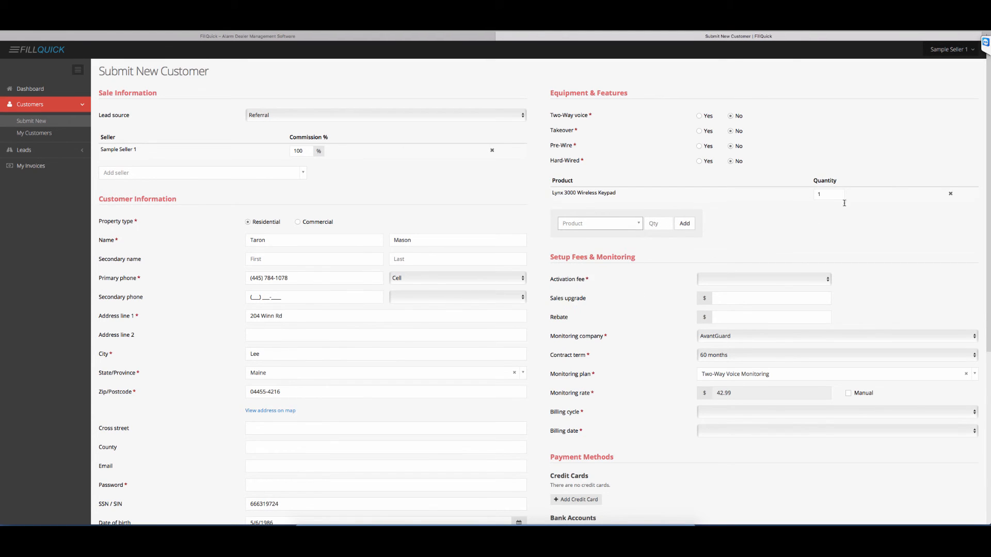
{"action": "scroll", "coordinate": [755, 266], "scroll_direction": "down", "scroll_amount": 5}
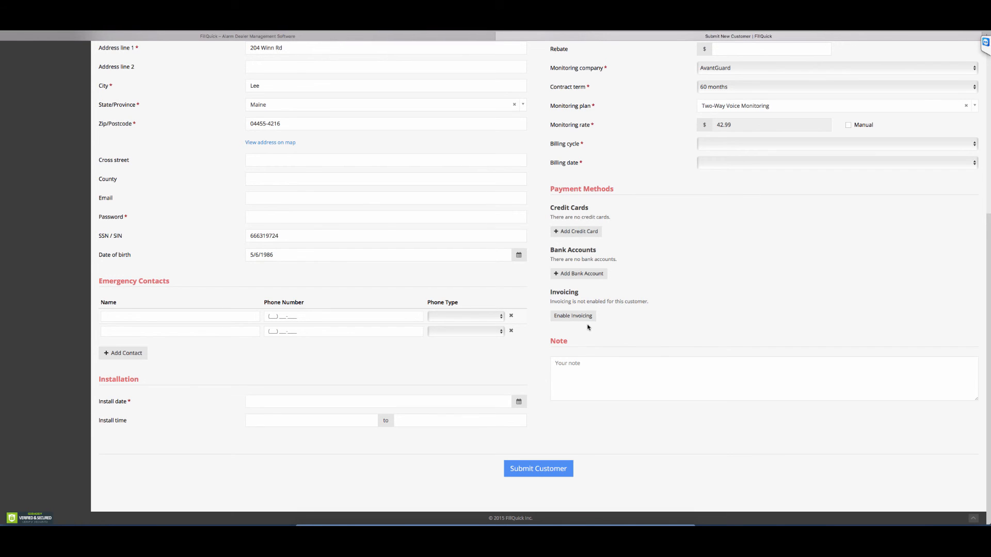
{"action": "scroll", "coordinate": [589, 327], "scroll_direction": "up", "scroll_amount": 5}
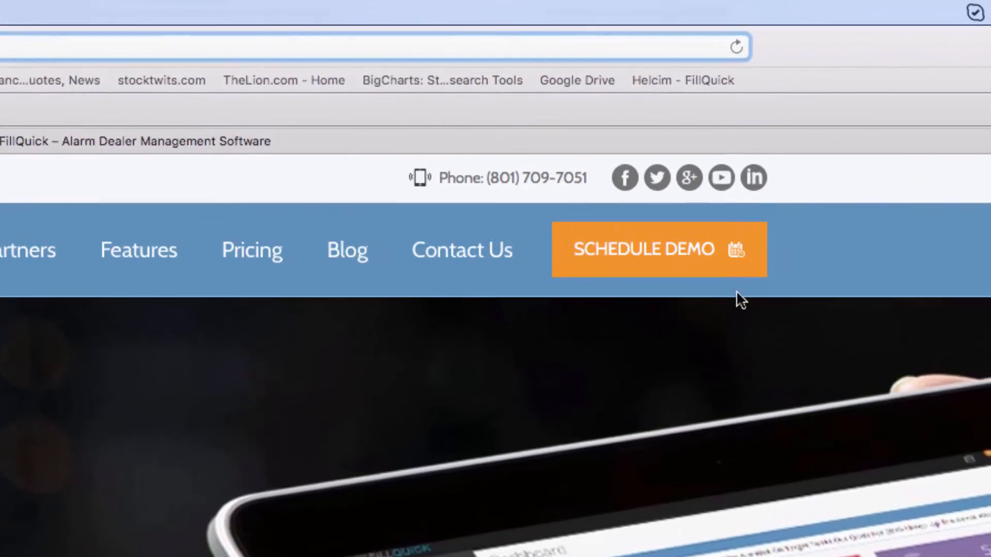
Step: Open the demo scheduling page on the FillQuick website and pick the time slot following 8:00 am on November 12, 2015
{"action": "left_click", "coordinate": [702, 268]}
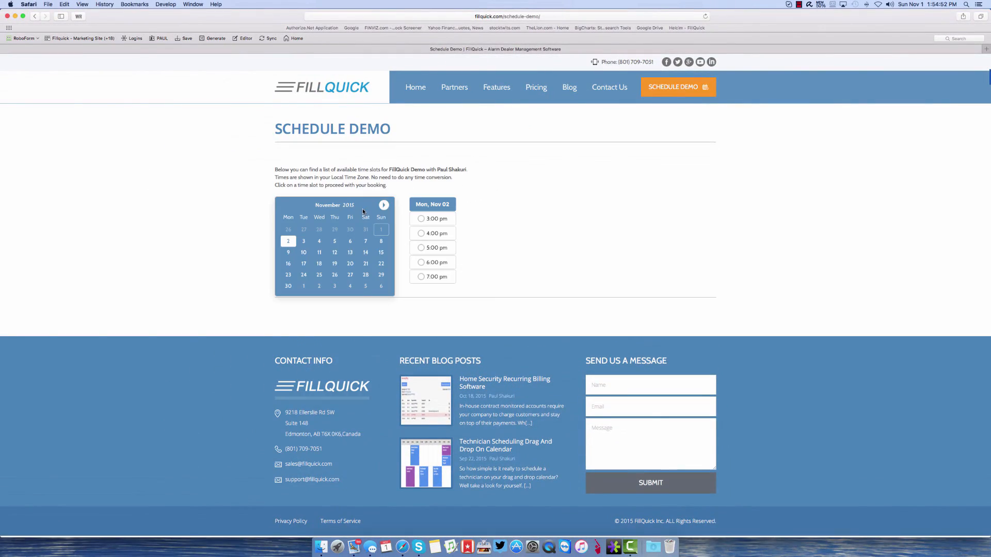
{"action": "left_click", "coordinate": [334, 252]}
{"action": "left_click", "coordinate": [421, 249]}
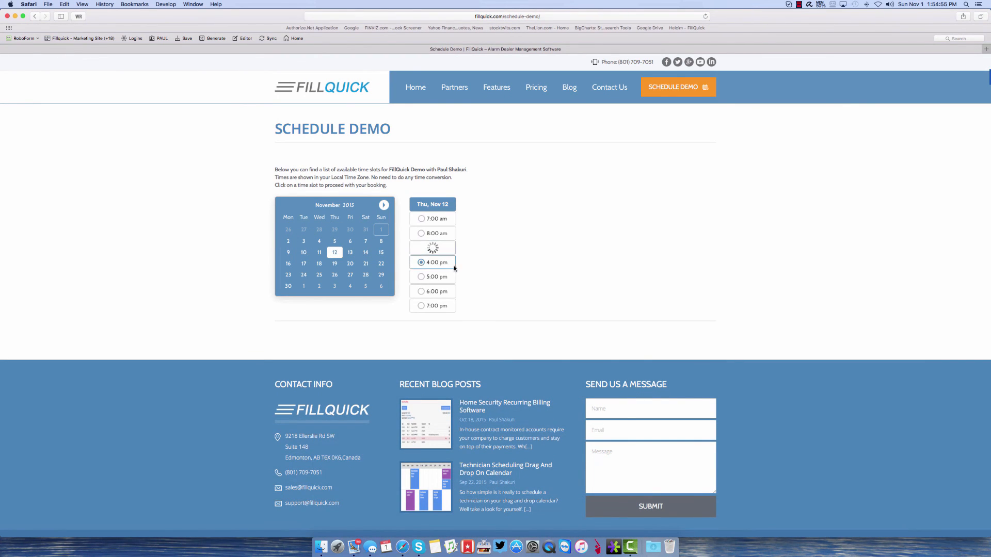